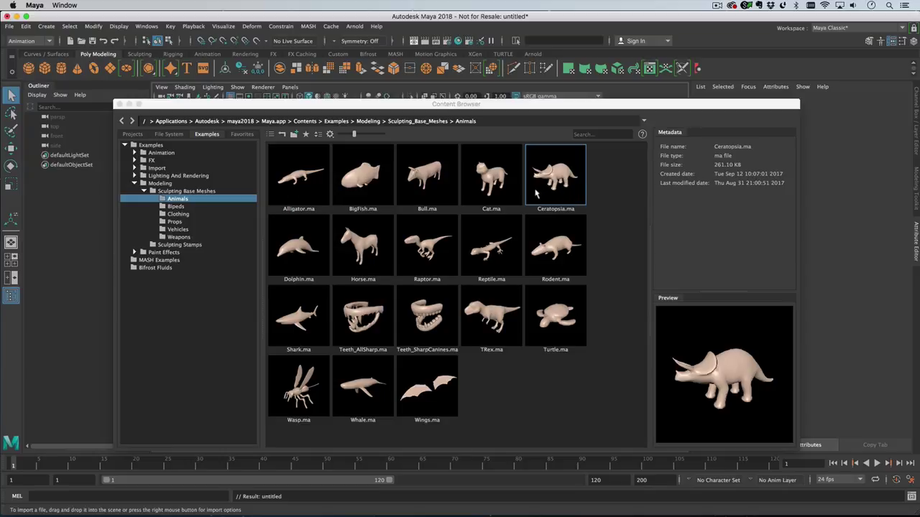
Step: Import the Ceratopsia.ma sculpting base mesh from the animal examples into the scene
left_click_drag(637, 105, 0, 105)
left_click_drag(31, 165, 412, 226)
left_click(462, 169)
Step: Scale the Ceratopsia mesh down uniformly to about 0.066 so that it stands over the grid
key("r")
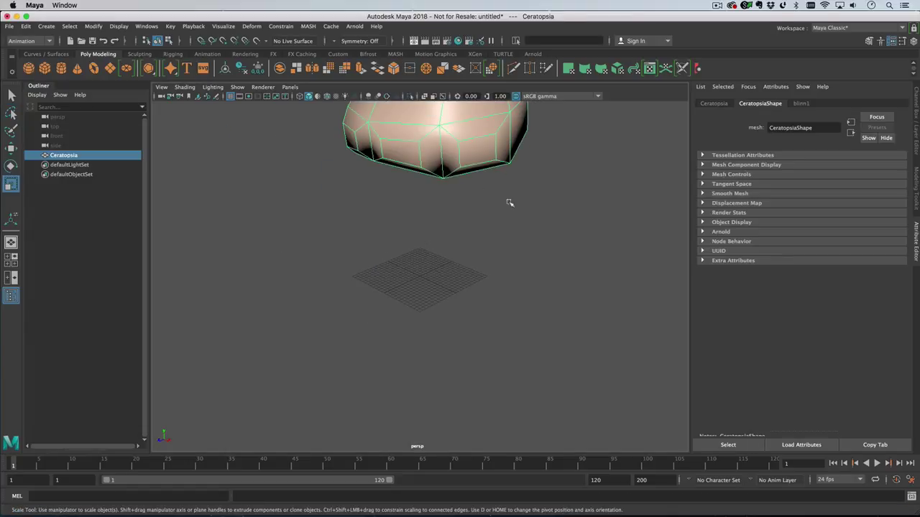
scroll(511, 215, "down", 5)
left_click_drag(513, 232, 462, 252, "alt")
scroll(462, 252, "down", 2)
left_click_drag(420, 279, 357, 277)
scroll(495, 300, "up", 6)
left_click_drag(468, 286, 499, 328, "alt")
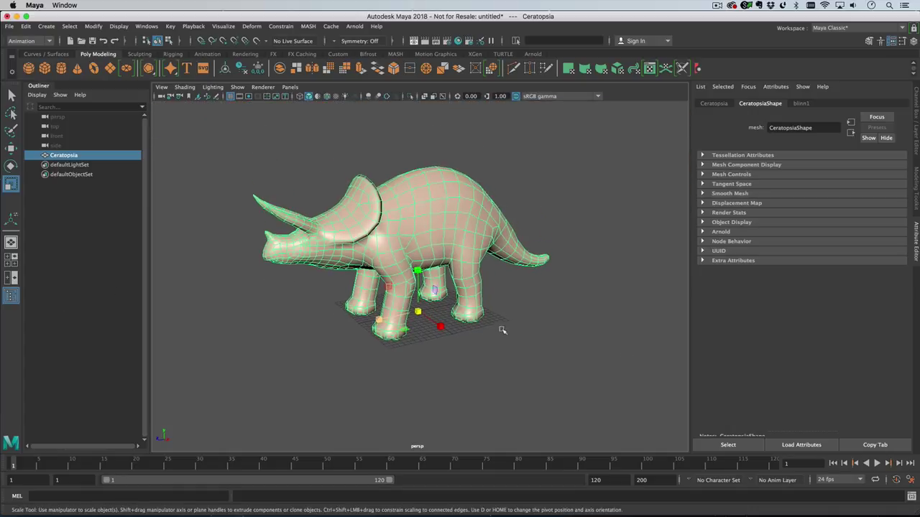
Step: Create a MASH network from a polygon cube and distribute it by Mesh, with Ceratopsia as the input mesh
left_click(307, 26)
left_click(320, 41)
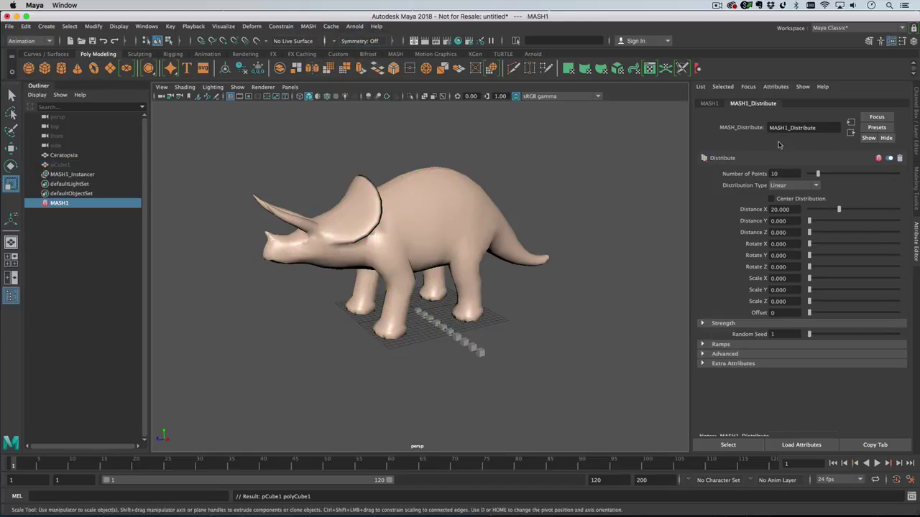
left_click(788, 187)
left_click(791, 234)
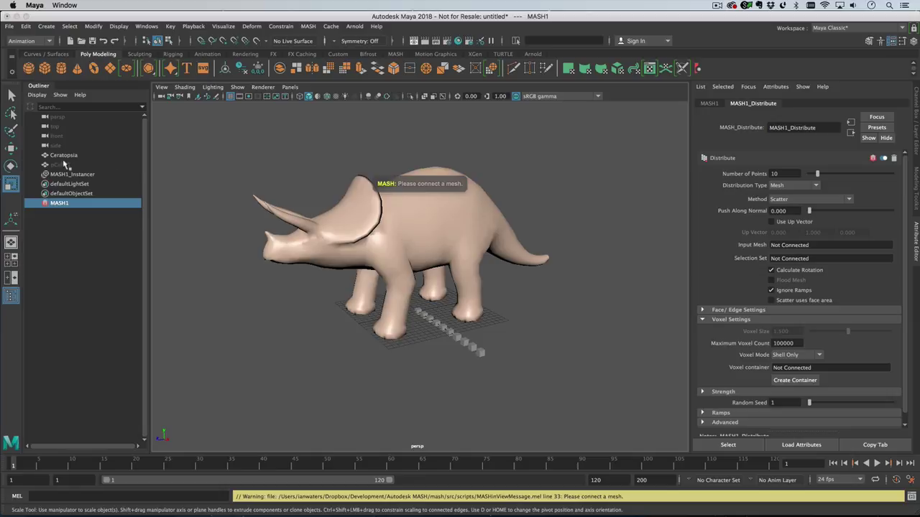
middle_click_drag(63, 158, 811, 244)
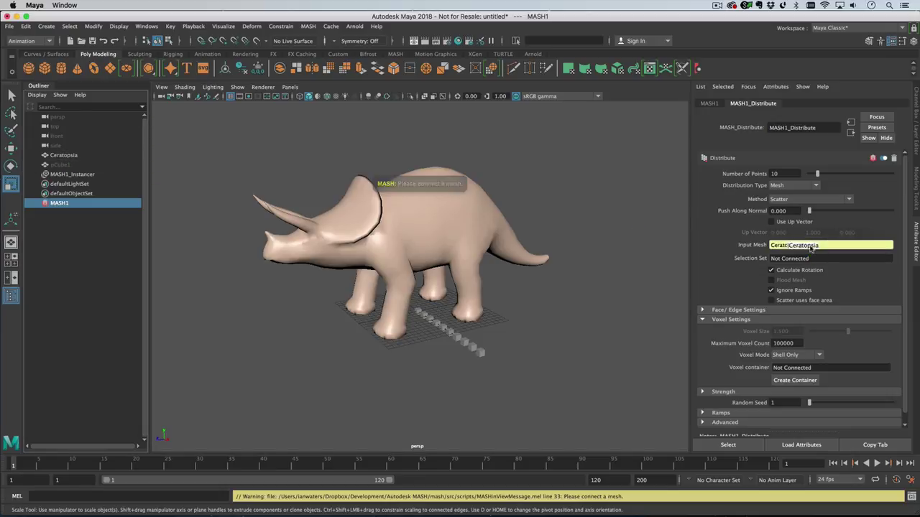
Step: Set the MASH distribution method to Voxel with a voxel size of 1.260
left_click(804, 200)
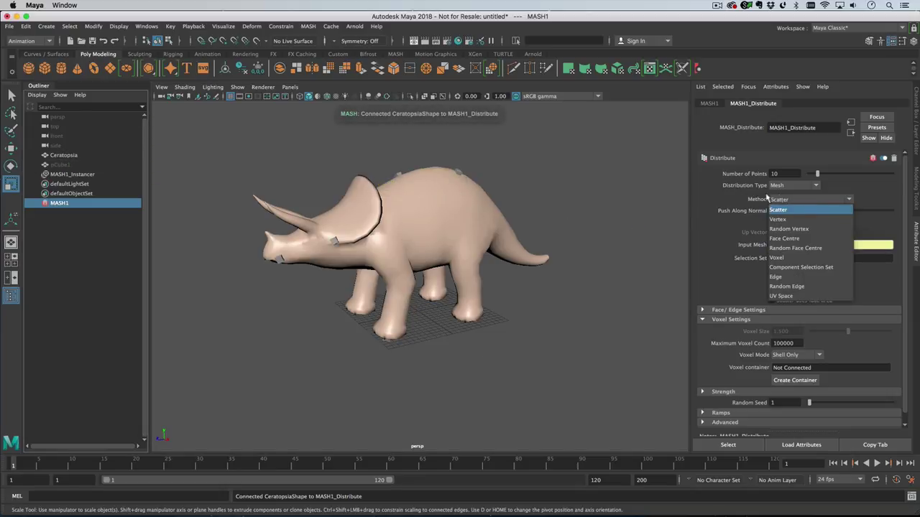
left_click(806, 258)
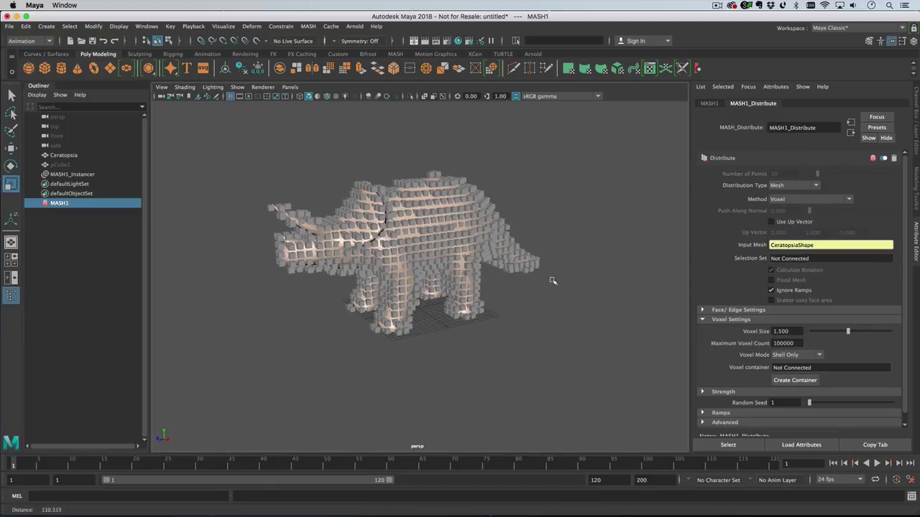
left_click_drag(553, 280, 573, 283, "alt")
right_click_drag(573, 283, 599, 301, "alt")
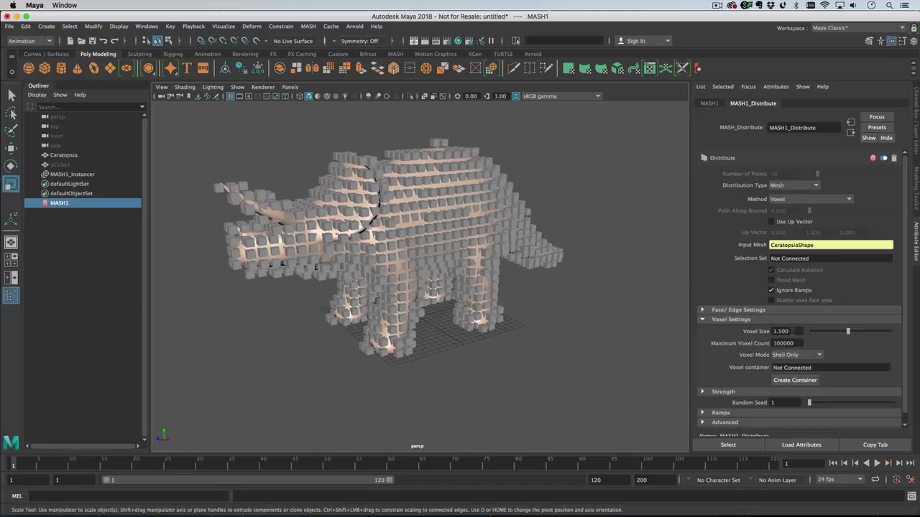
left_click_drag(793, 332, 781, 331, "ctrl")
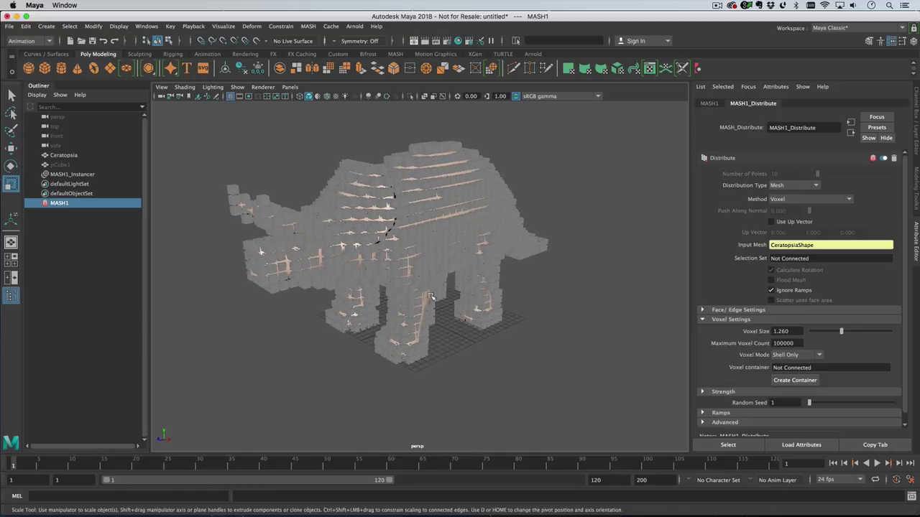
Step: Hide the original Ceratopsia mesh so only the voxel cubes are displayed
left_click(90, 156)
key("ctrl+h")
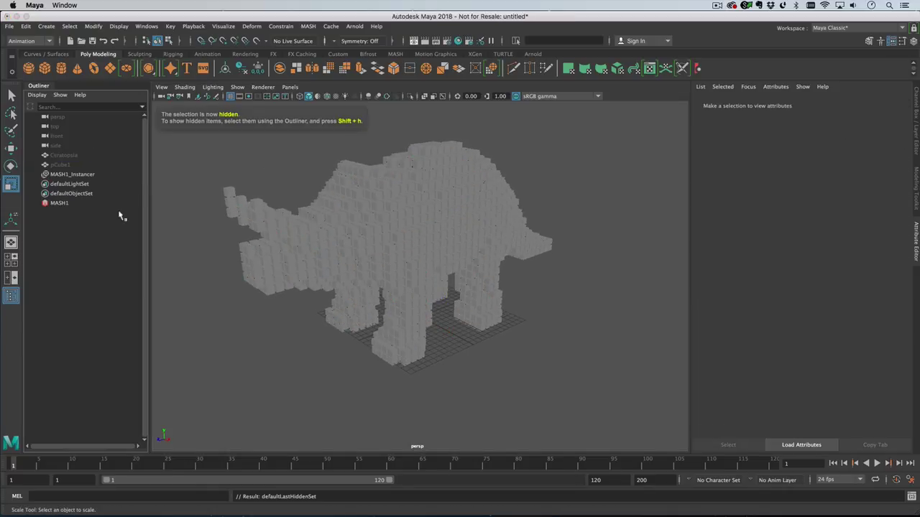
left_click(95, 204)
left_click(414, 197)
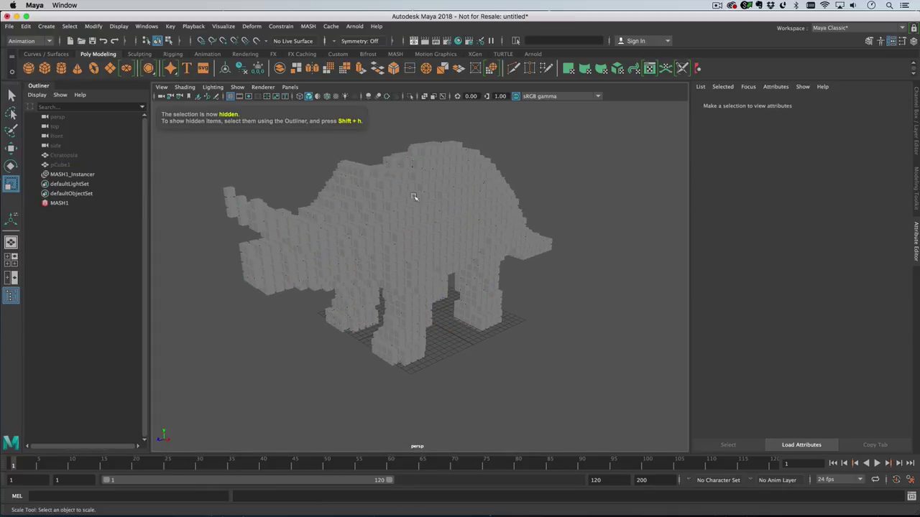
Step: Assign an aiStandardSurface material to the source cube pCube1 and hide the cube again
left_click(86, 164)
right_click(597, 156)
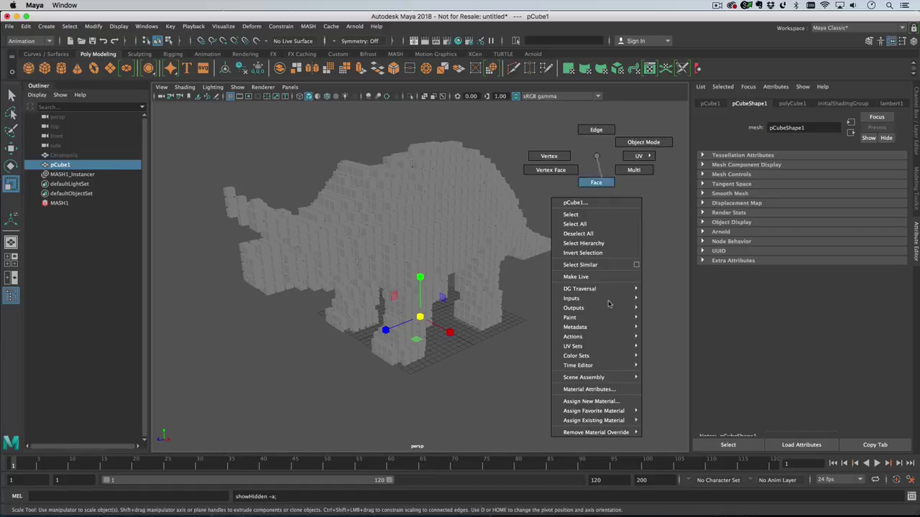
mouse_move(610, 415)
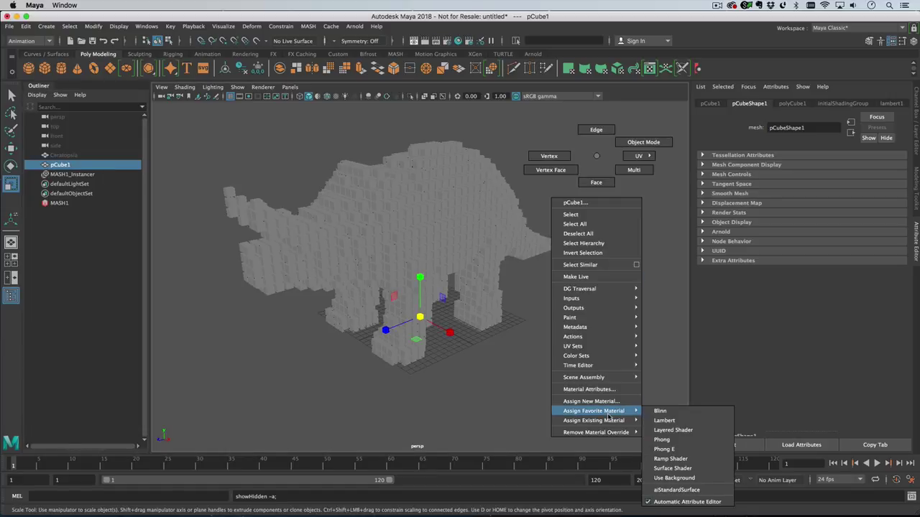
left_click(677, 490)
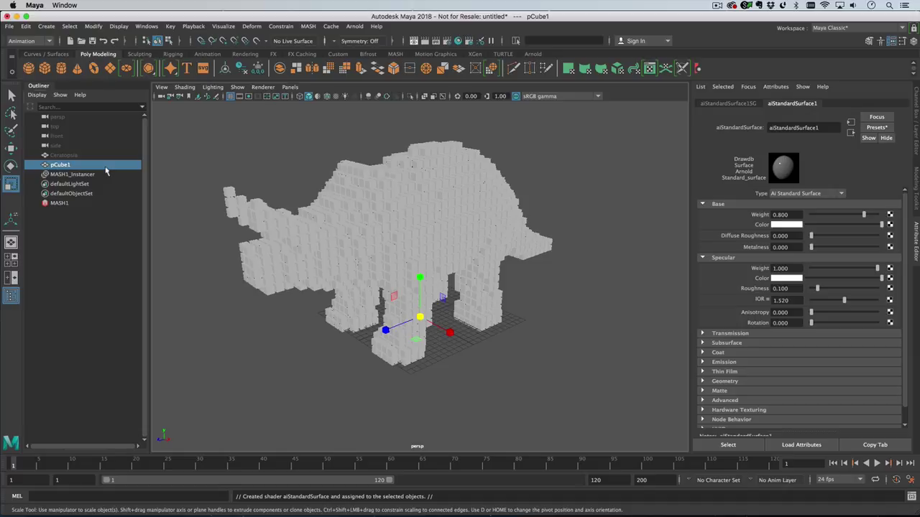
left_click(105, 169)
key("ctrl+h")
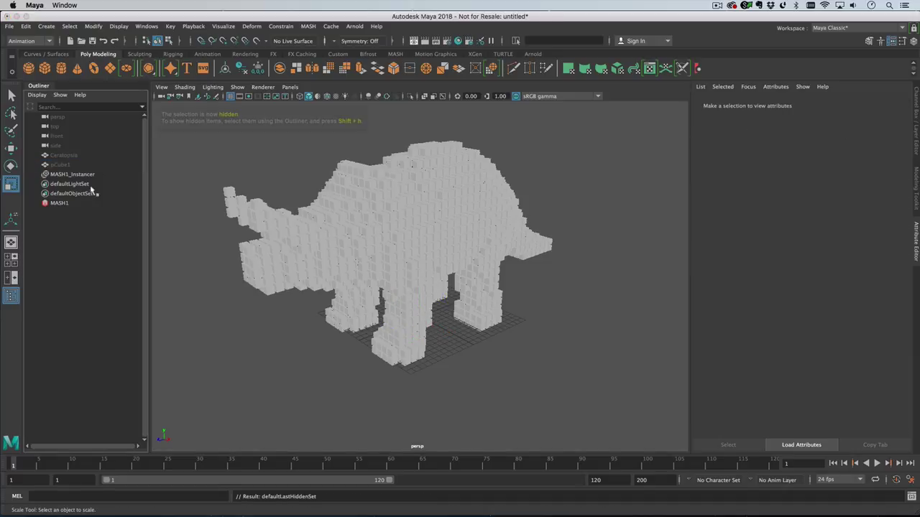
Step: Add a Dynamics node to the MASH1 network
left_click(59, 203)
left_click(709, 104)
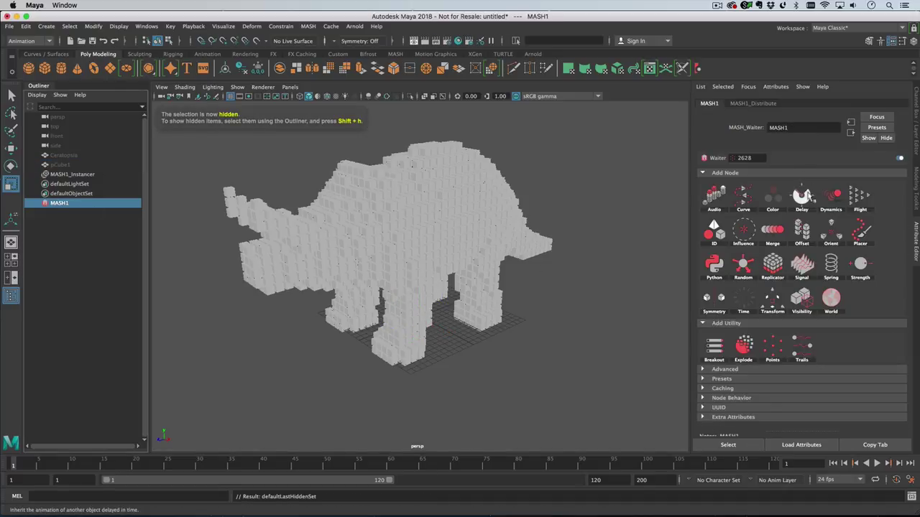
left_click(831, 199)
left_click_drag(524, 339, 516, 318, "alt")
middle_click_drag(516, 318, 516, 286, "alt")
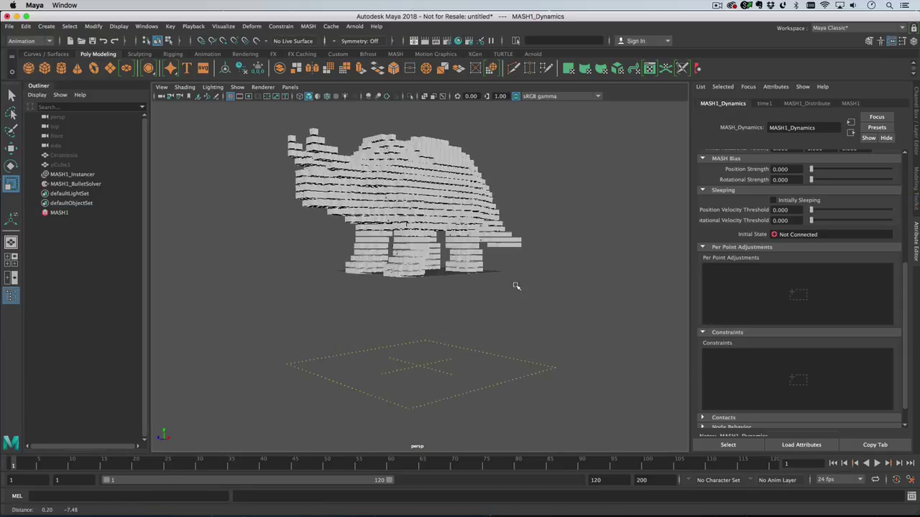
Step: Play the dynamics simulation, watch the voxel dinosaur hit the ground plane, and stop playback
left_click(878, 464)
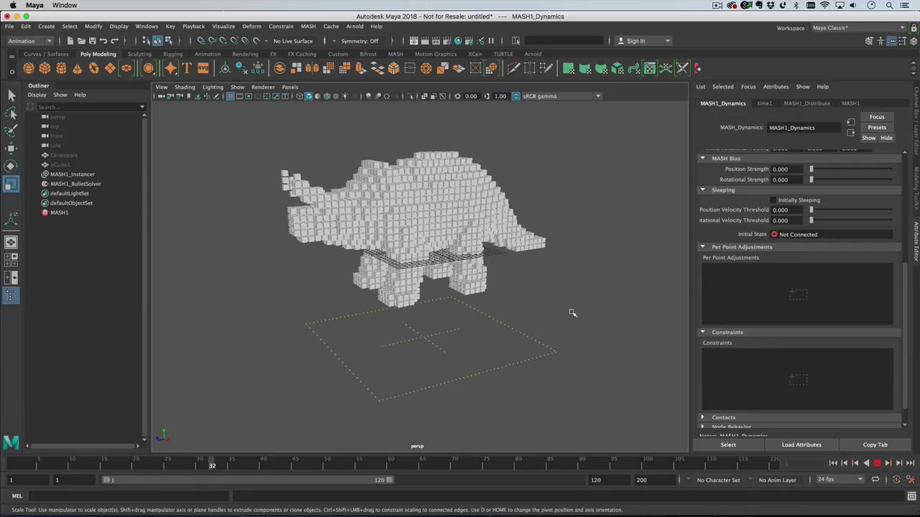
left_click(850, 103)
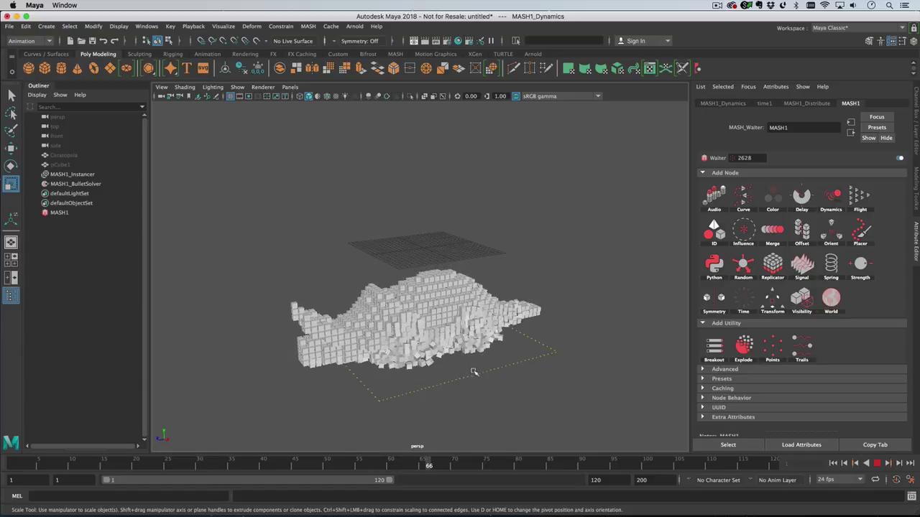
left_click_drag(501, 383, 498, 382, "alt")
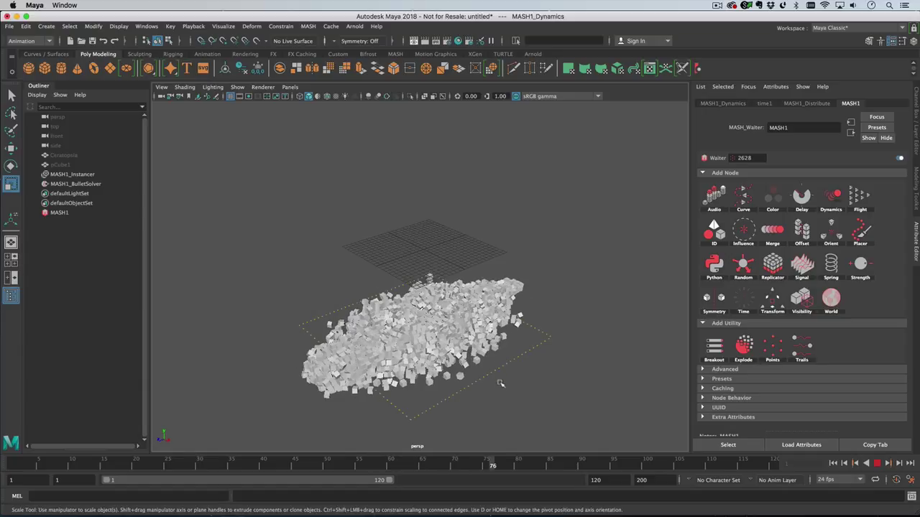
right_click_drag(499, 382, 526, 404, "alt")
middle_click_drag(526, 404, 526, 374, "alt")
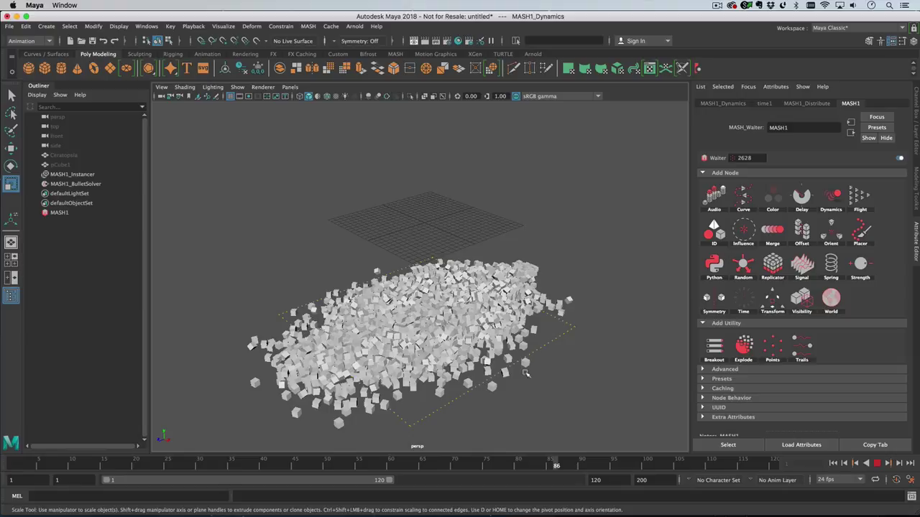
key("Escape")
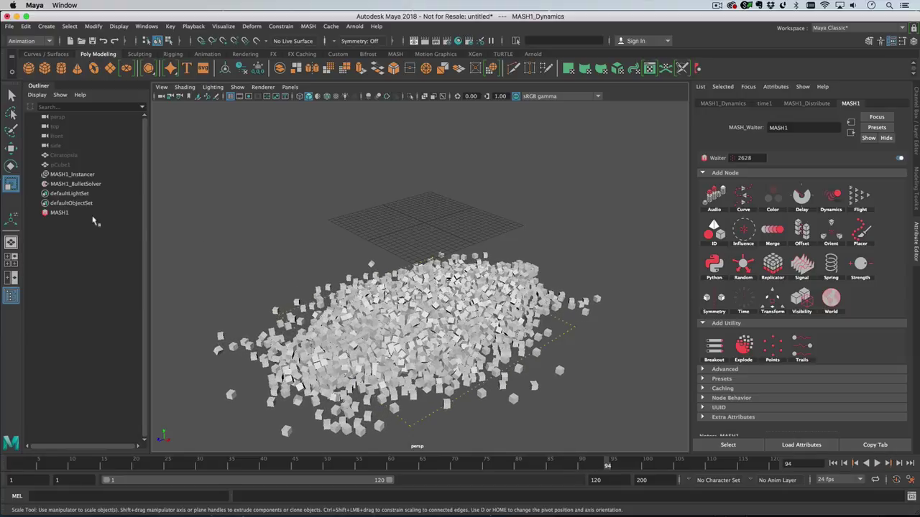
Step: Set the hidden Ceratopsia mesh's scale to 0.050 on all three axes
left_click(80, 156)
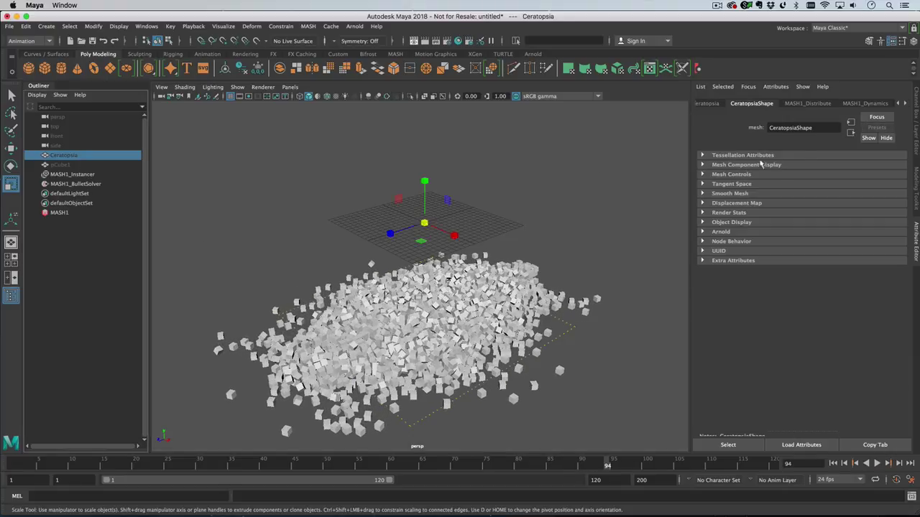
left_click(709, 104)
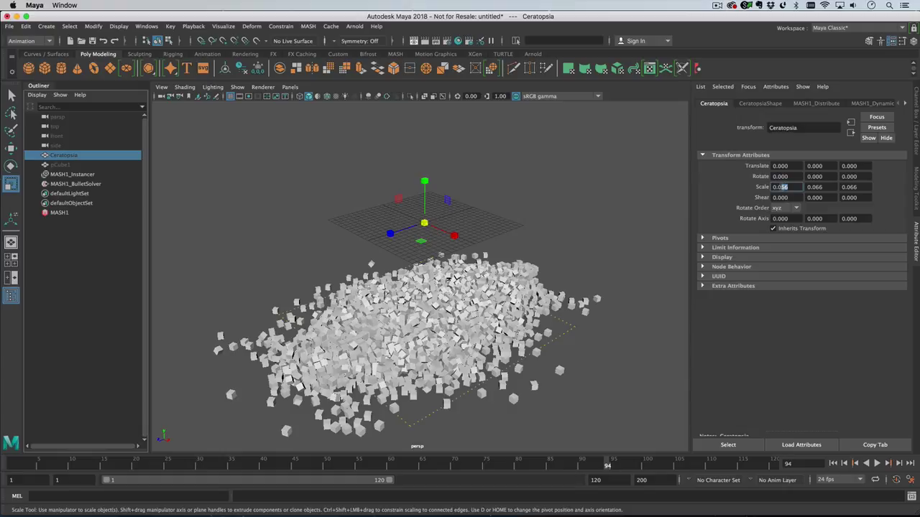
key("Tab")
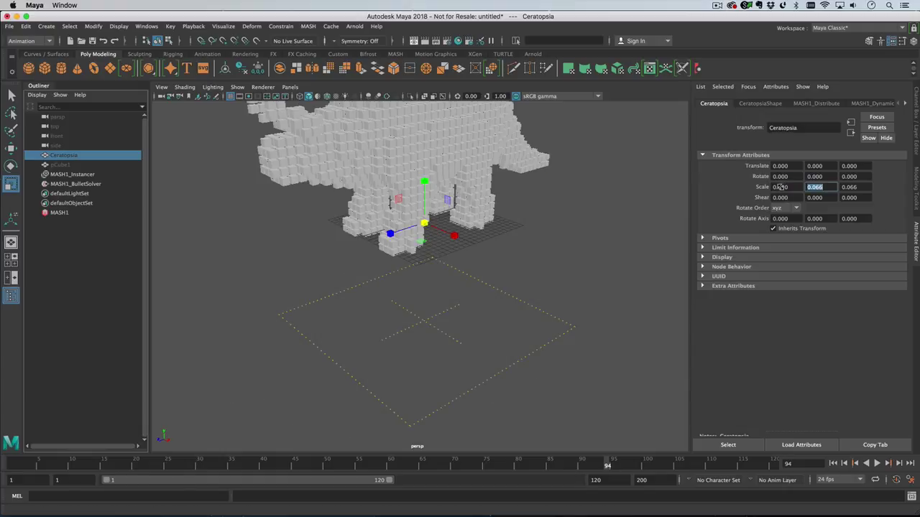
type("0.050")
key("Tab")
type("0.050")
key("Return")
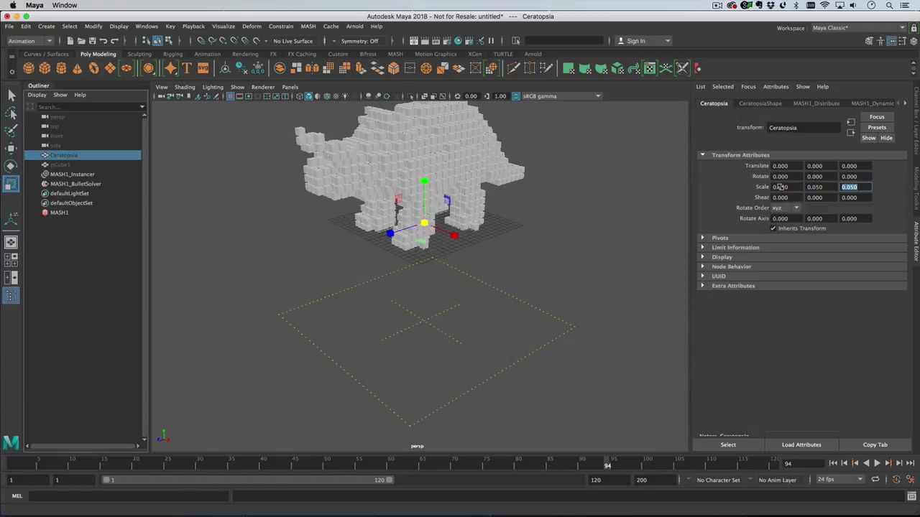
Step: Return to frame 1 and set the MASH Dynamics friction and rolling friction to 0.5 and bounce to 0.3
left_click(108, 214)
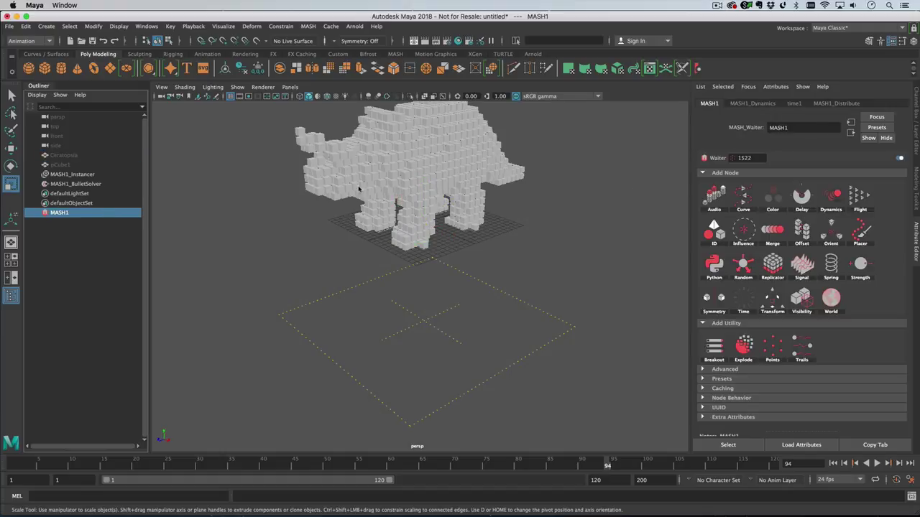
left_click(751, 104)
left_click(833, 463)
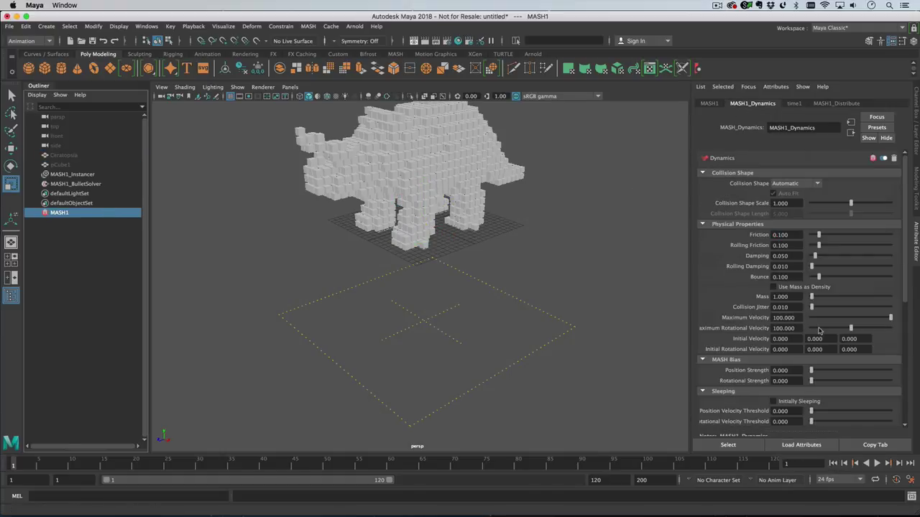
type("0.5")
key("Tab")
type("0.5")
left_click(787, 277)
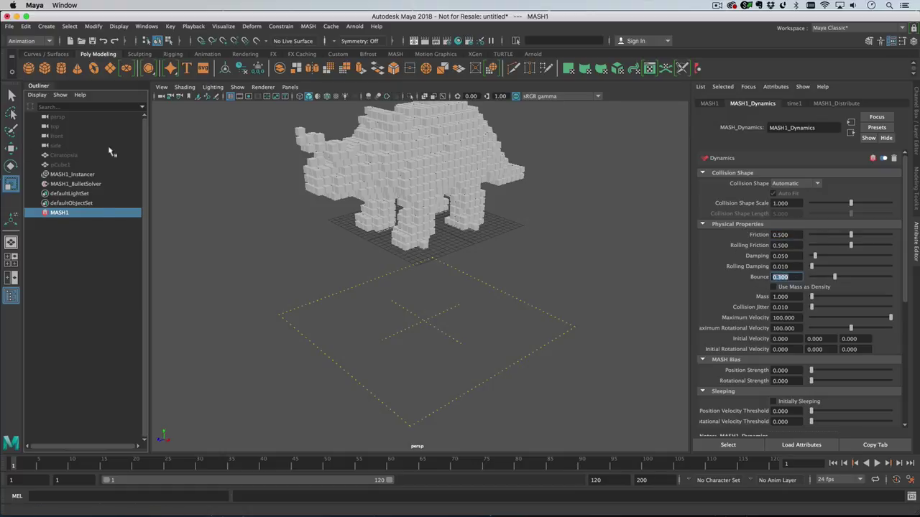
Step: Set the Bullet solver's Y gravity to -30 and its ground friction to 0.4
left_click(105, 183)
left_click(805, 103)
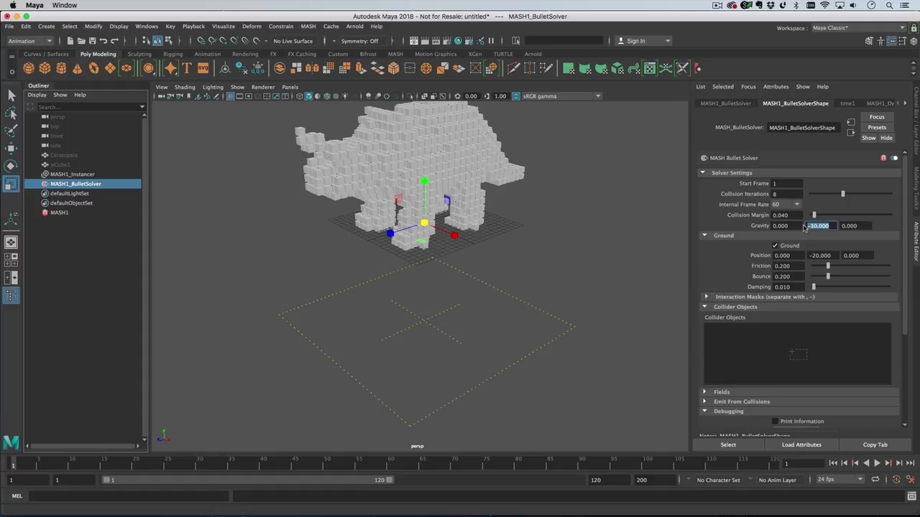
left_click(783, 266)
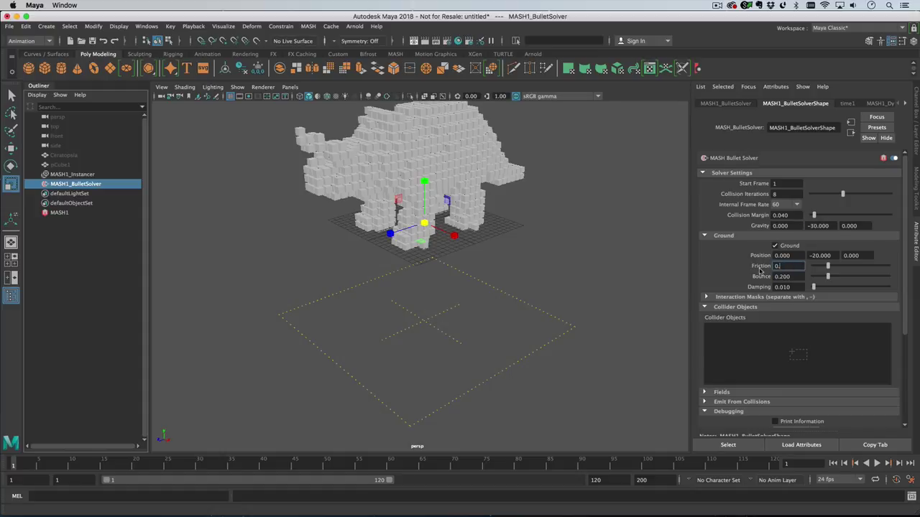
key("Tab")
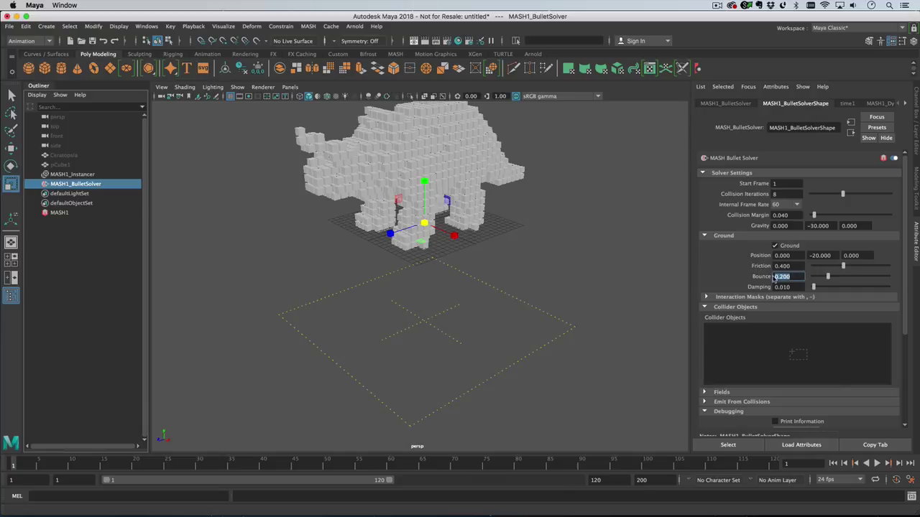
Step: Play the updated simulation and extend the playback range to end at frame 250
left_click(877, 463)
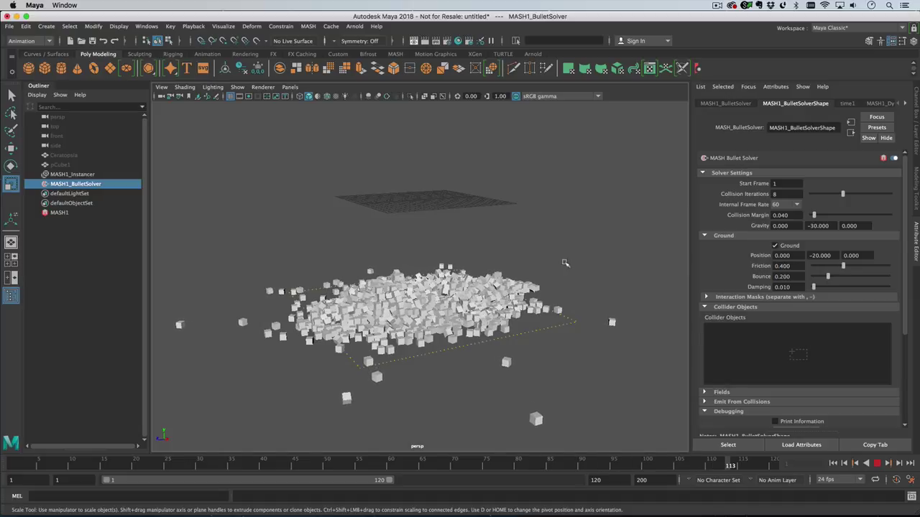
double_click(596, 480)
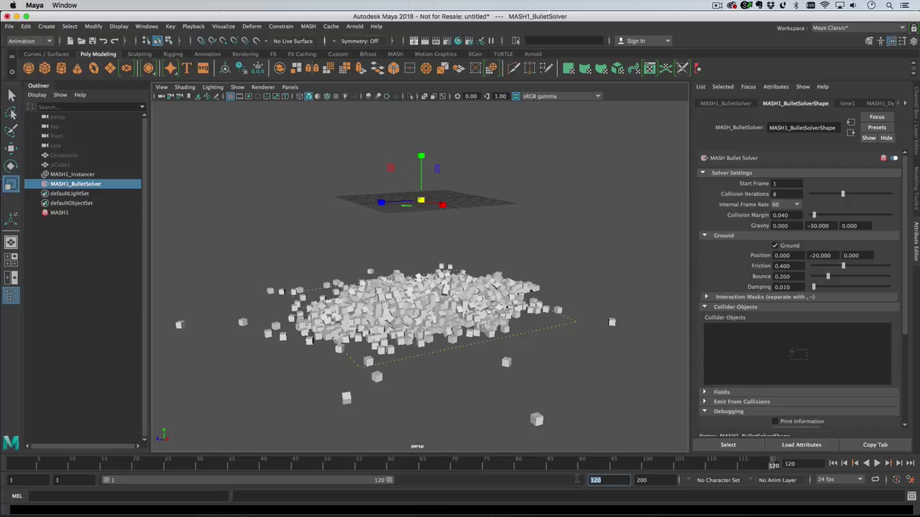
type("250")
key("Return")
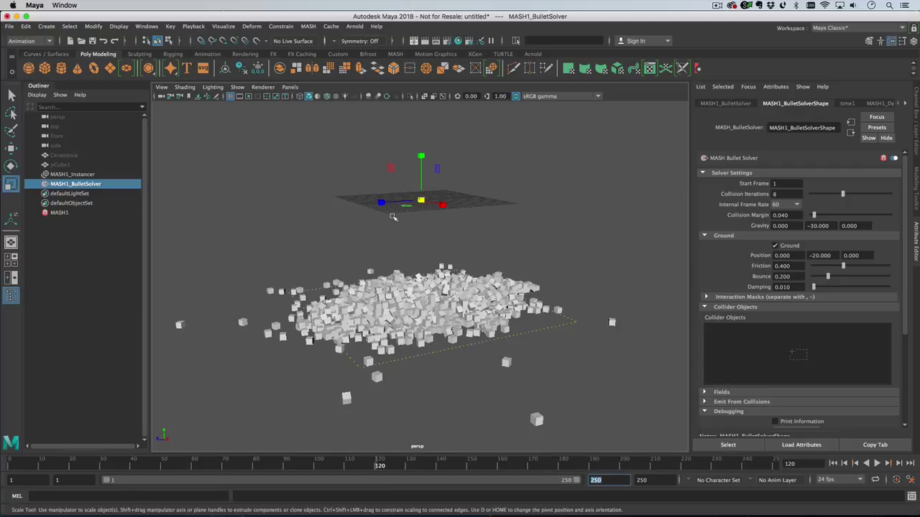
Step: Play the simulation and raise the MASH Dynamics position strength and rotational strength to 100
left_click_drag(430, 265, 446, 280, "alt")
right_click_drag(446, 280, 424, 279, "alt")
left_click(884, 104)
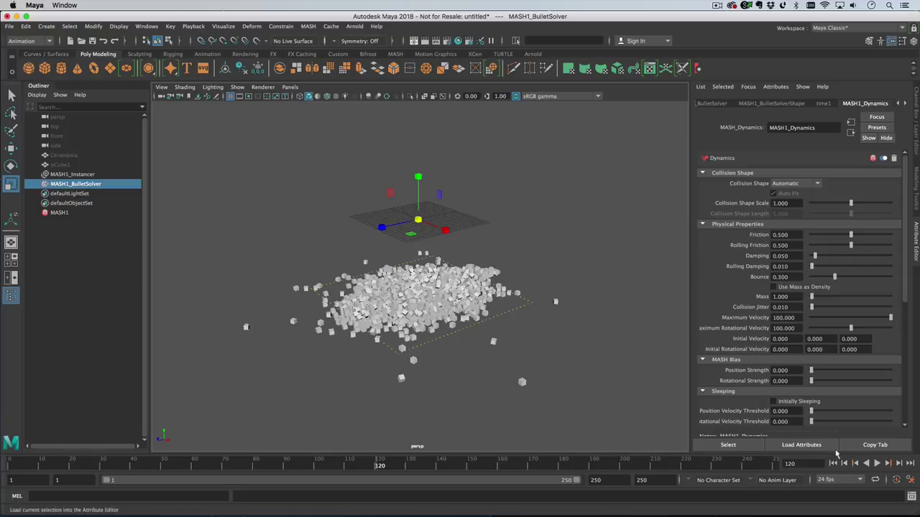
left_click(878, 464)
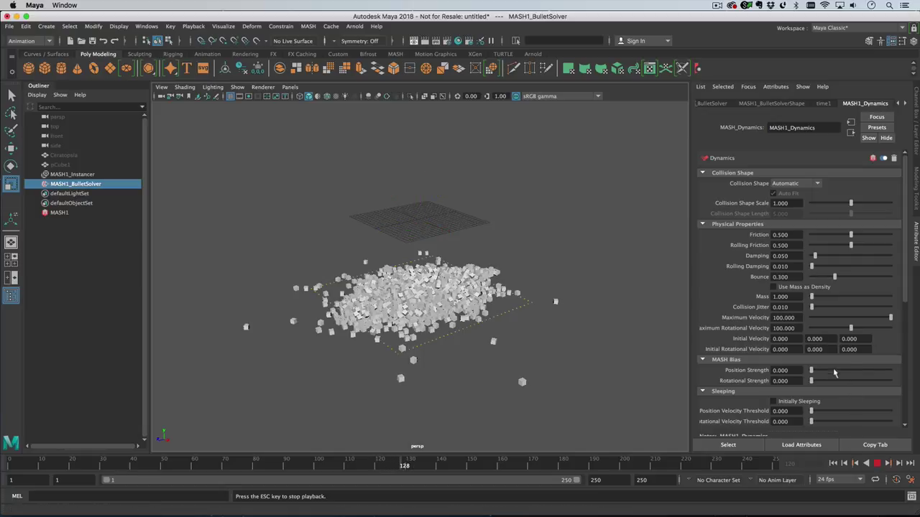
left_click_drag(811, 370, 892, 381)
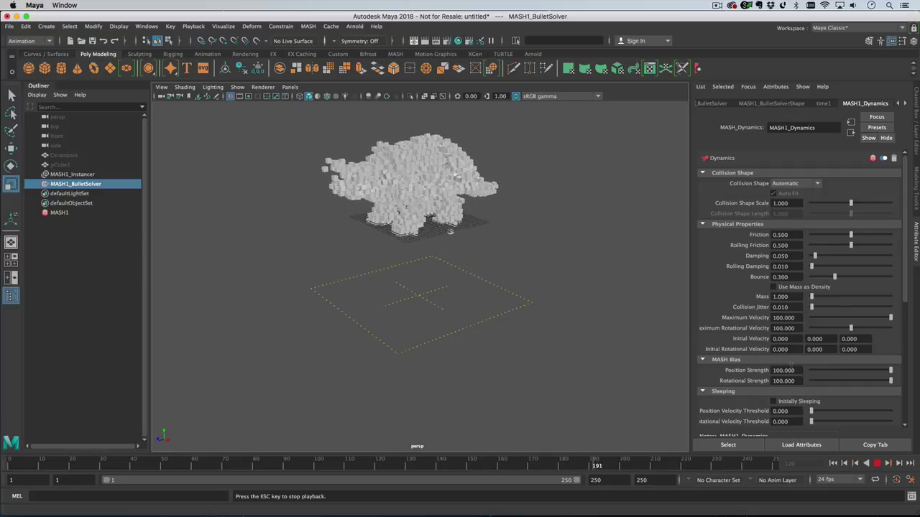
Step: Stop the playback and replay the simulation from frame 1 to examine how the voxels behave under the MASH bias
scroll(514, 266, "up", 3)
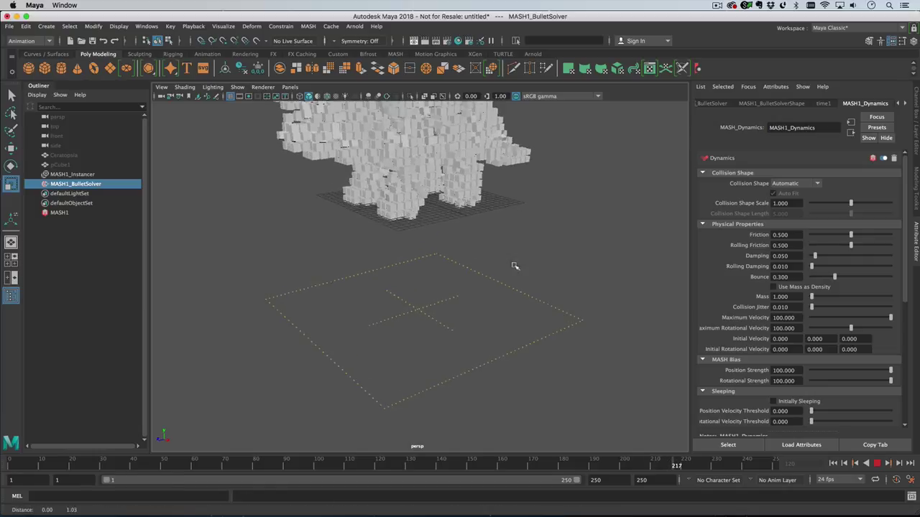
scroll(488, 223, "up", 5)
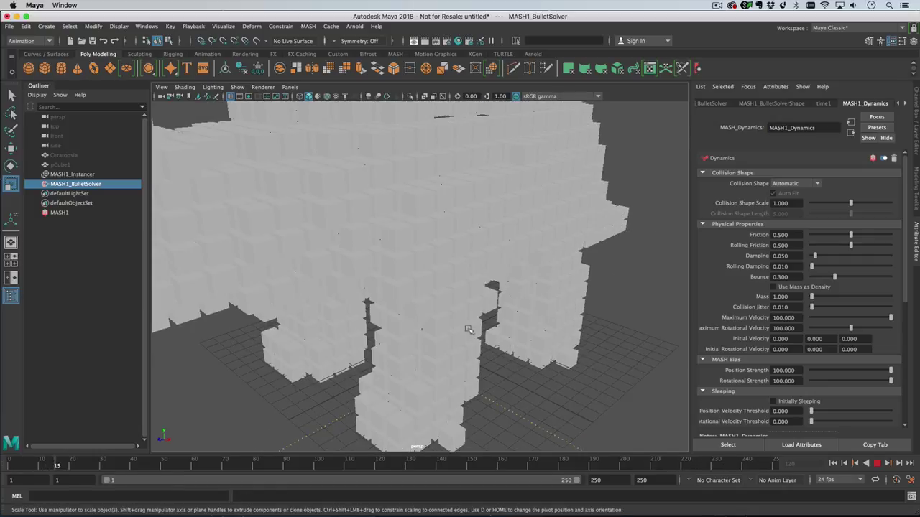
key("Escape")
right_click_drag(602, 369, 456, 320, "alt")
left_click_drag(455, 320, 424, 317, "alt")
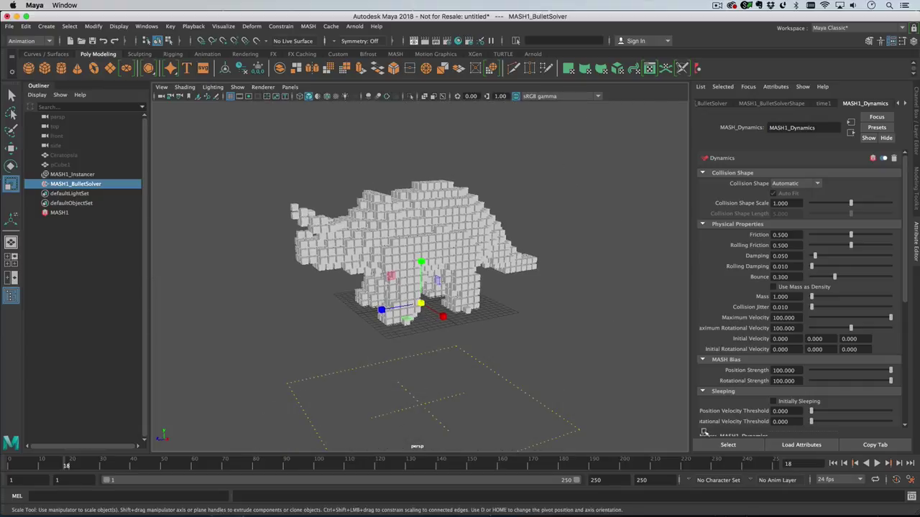
left_click(876, 463)
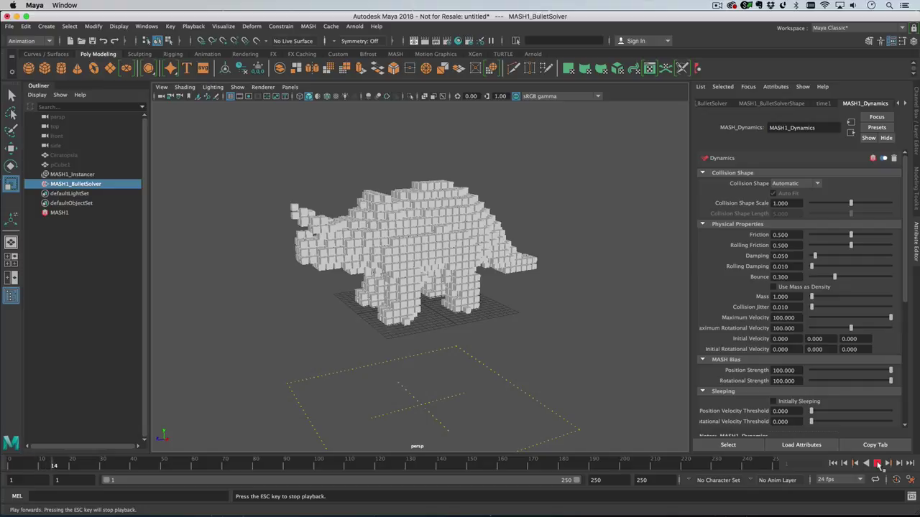
left_click(876, 463)
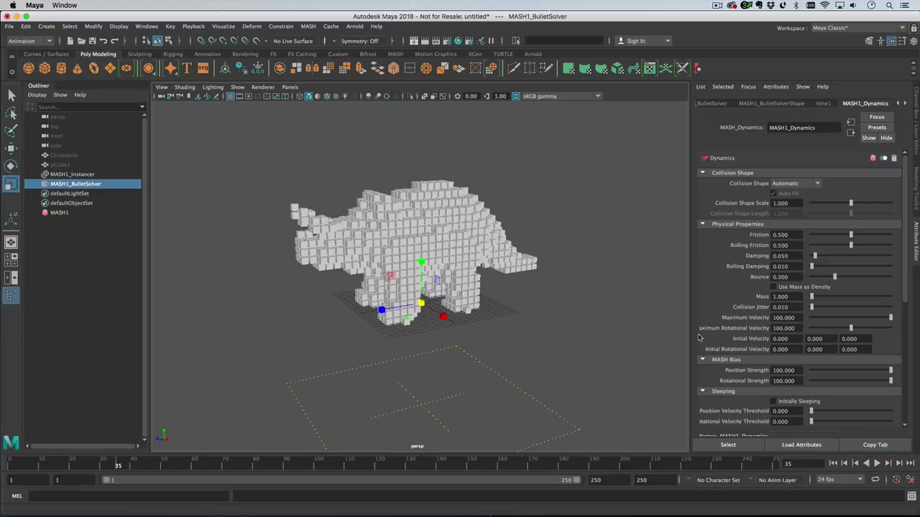
Step: Reset the MASH bias position and rotational strength to 0, replay the simulation and return to frame 1
double_click(794, 370)
type("0")
key("Tab")
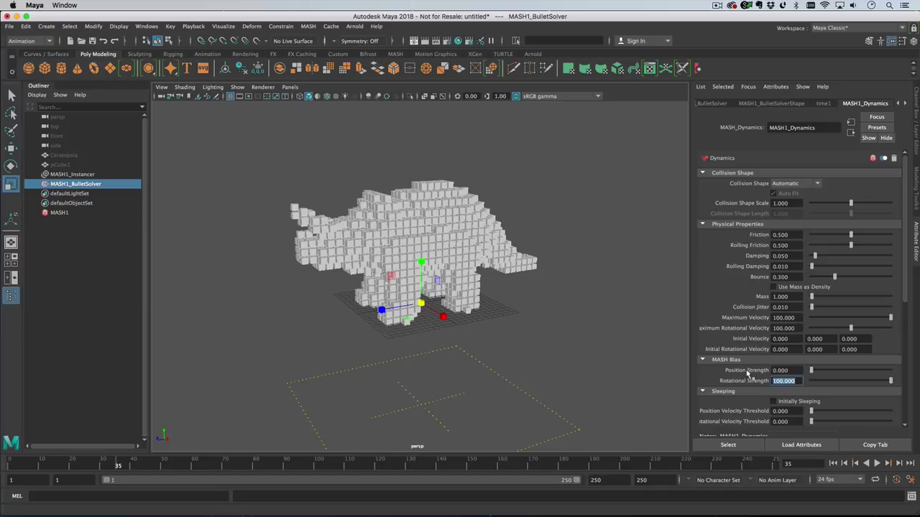
left_click(878, 464)
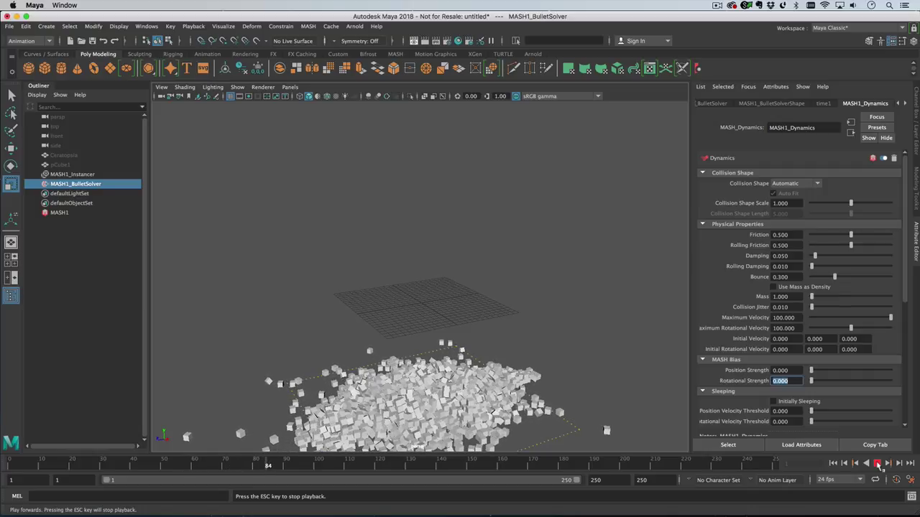
left_click(877, 464)
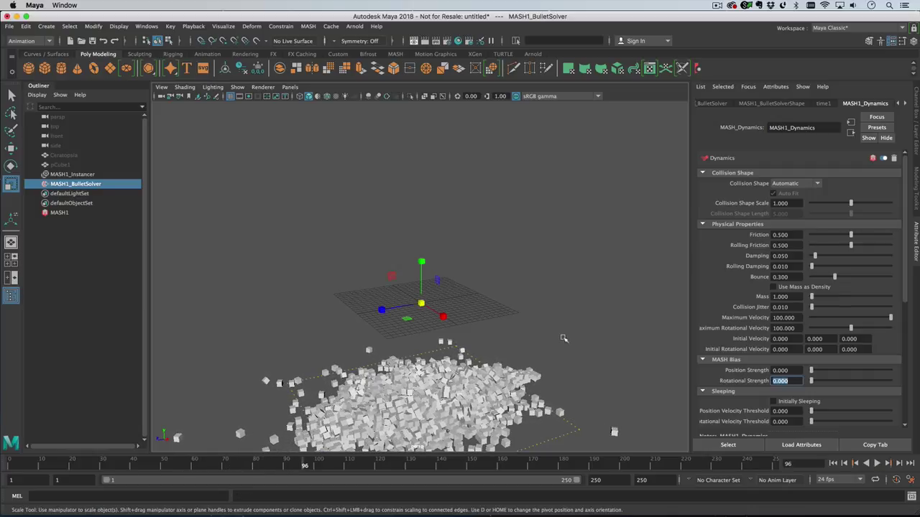
left_click(833, 463)
Step: Create a Channel Random node in the MASH Dynamics per point adjustments and open its attributes
scroll(484, 296, "down", 3)
scroll(484, 295, "up", 5)
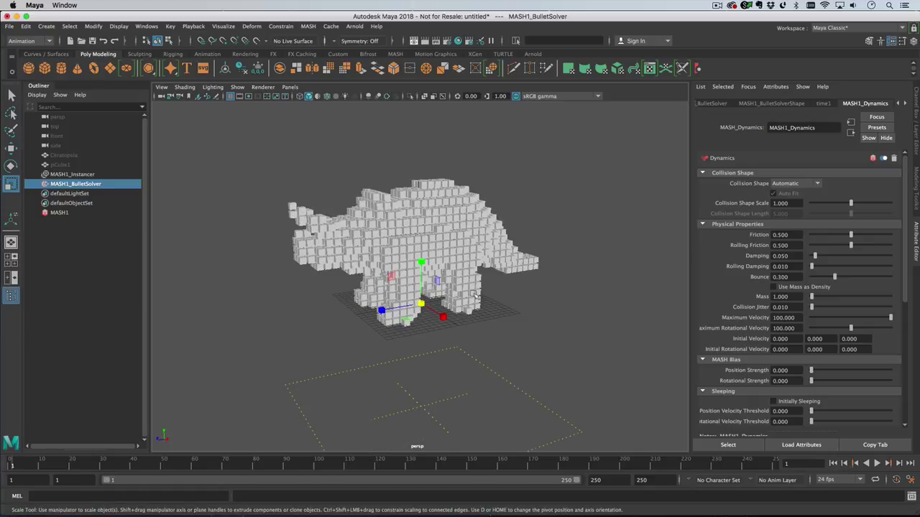
left_click_drag(475, 295, 439, 293, "alt")
scroll(838, 384, "down", 4)
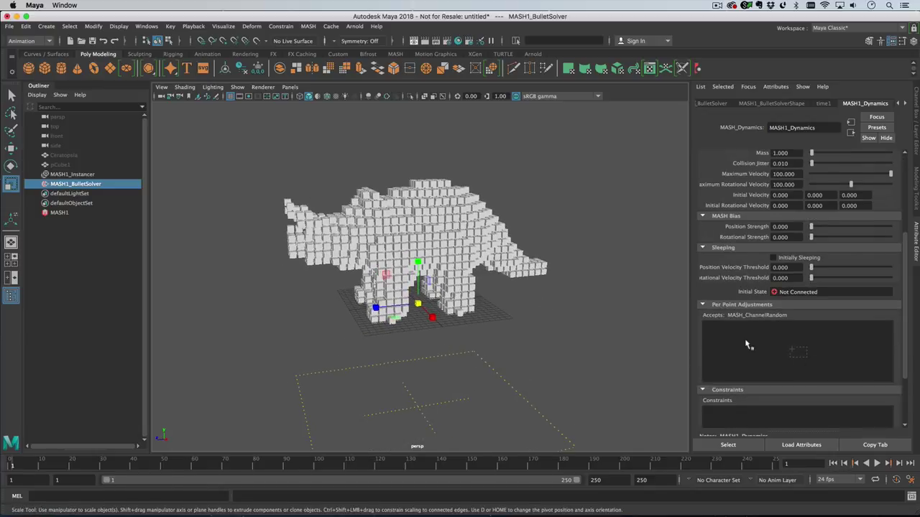
right_click(748, 342)
left_click(786, 347)
double_click(771, 330)
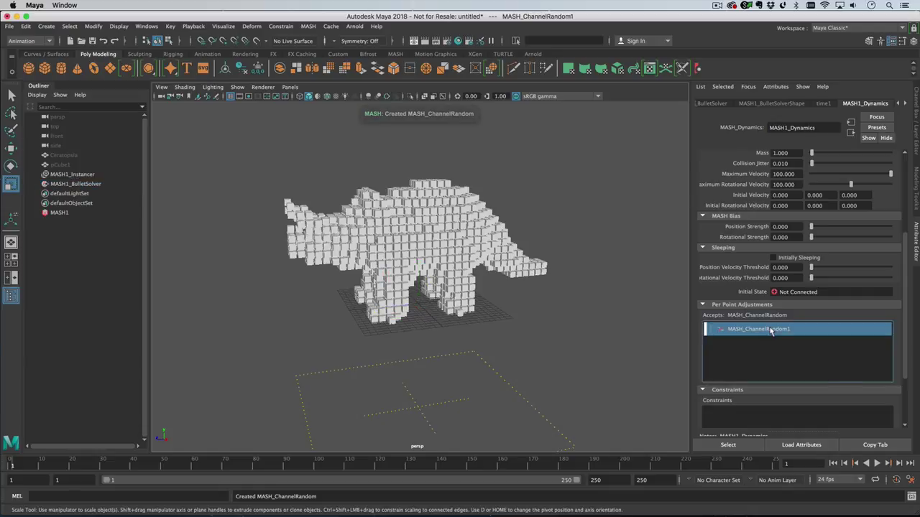
Step: Set the channel randomiser to Position Strength with a start value of 500 and test the simulation, returning to frame 1
left_click(789, 174)
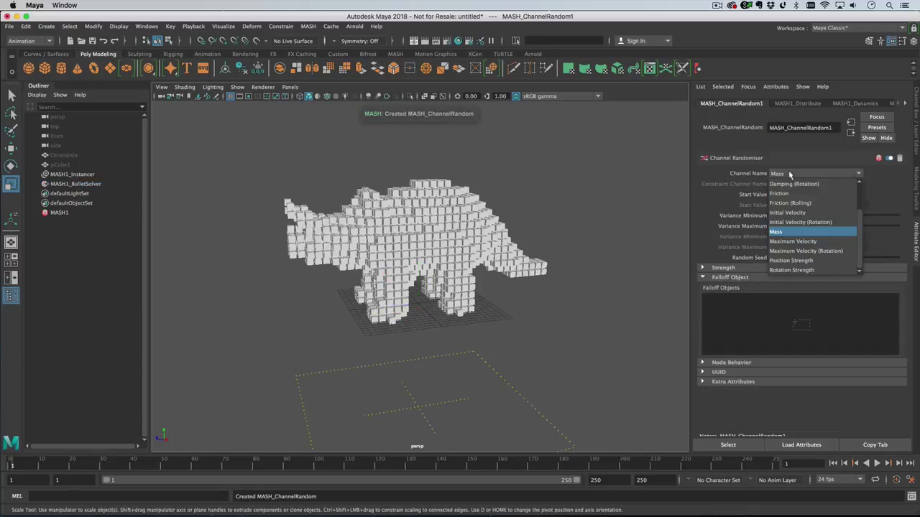
left_click(790, 260)
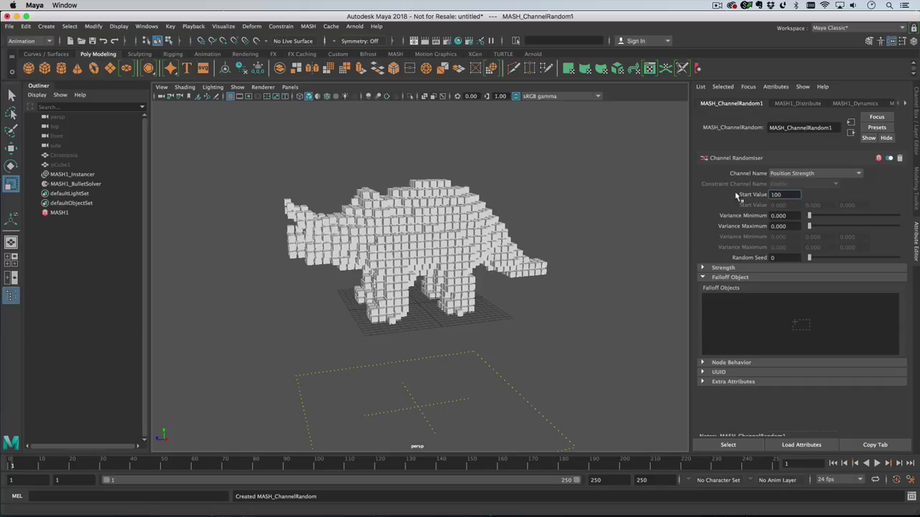
type("500")
key("Return")
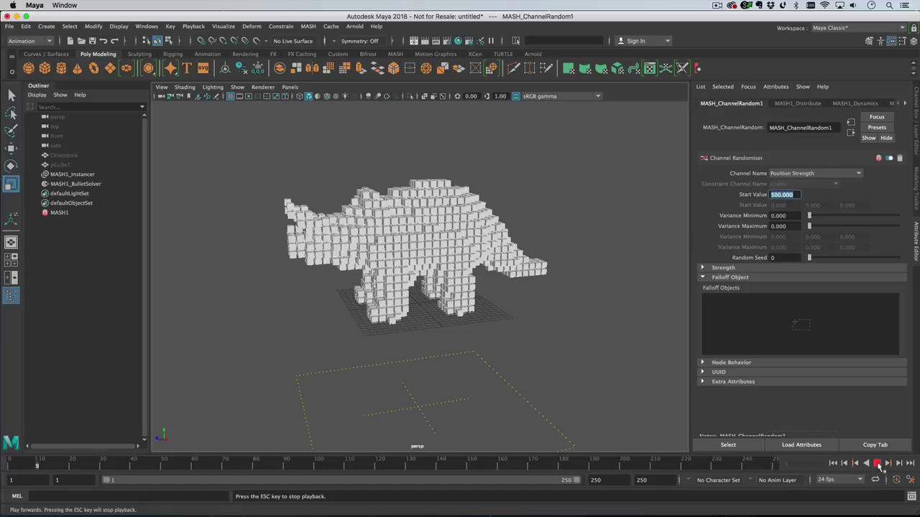
left_click(877, 464)
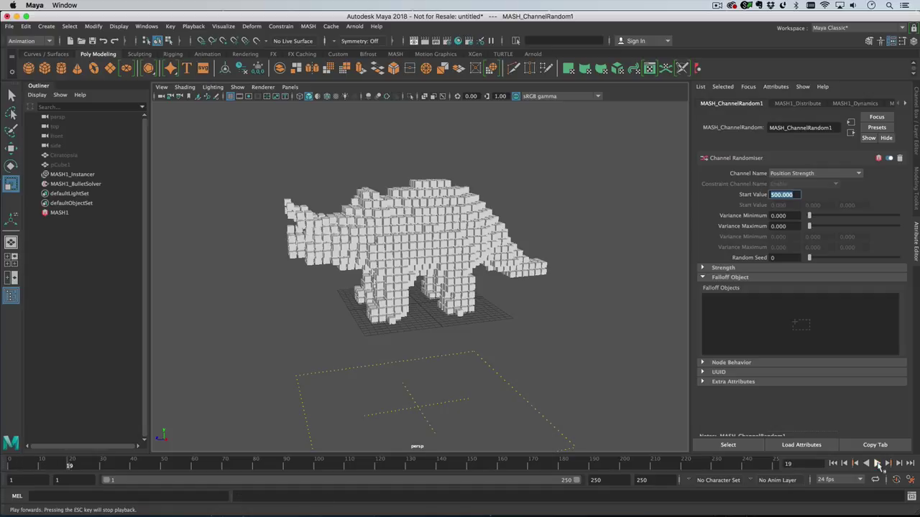
left_click(833, 464)
Step: Create a falloff object for the channel randomiser and test the simulation with it, returning to frame 1
right_click(755, 308)
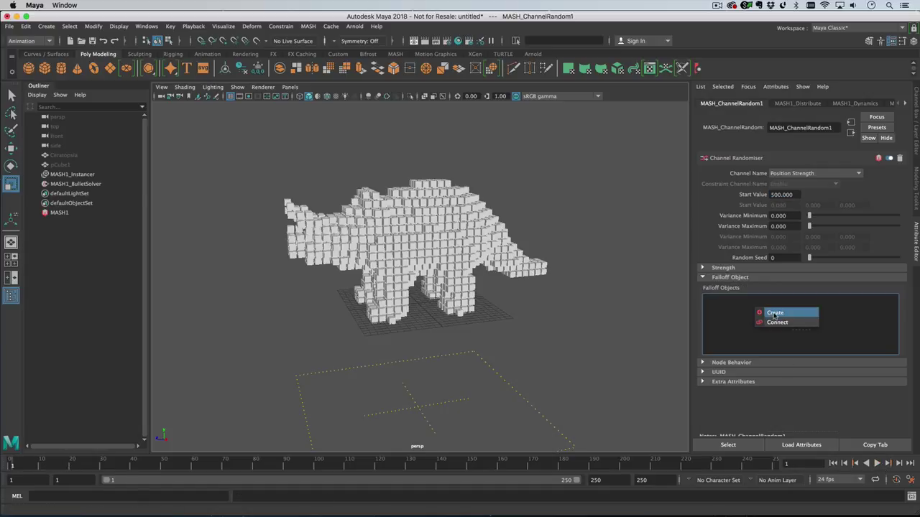
left_click(783, 311)
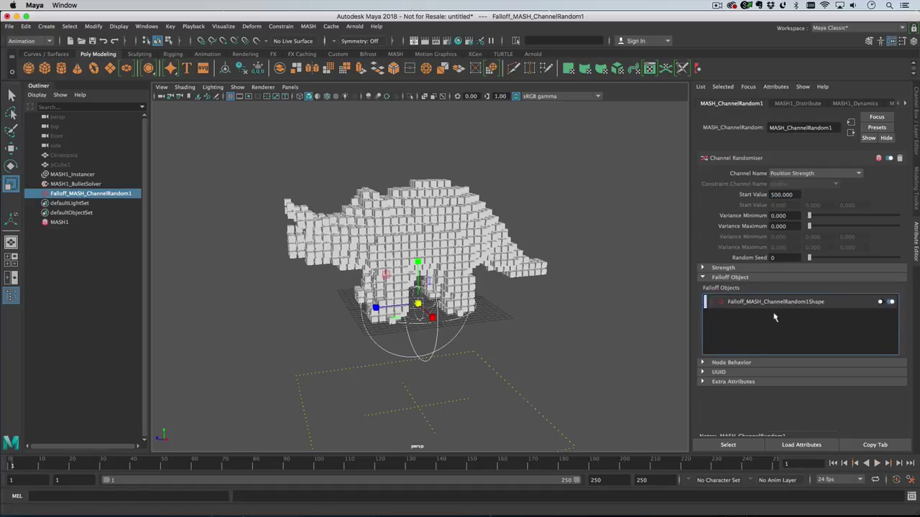
left_click(877, 464)
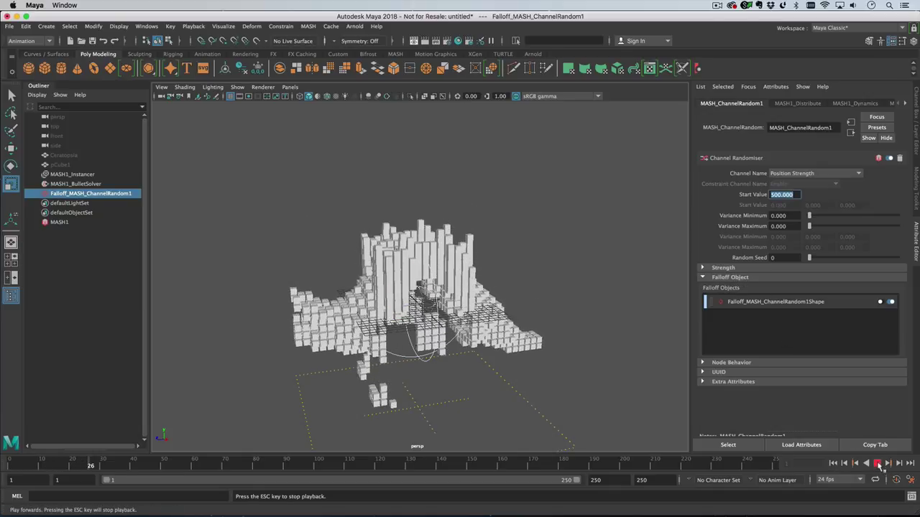
key("Escape")
key("r")
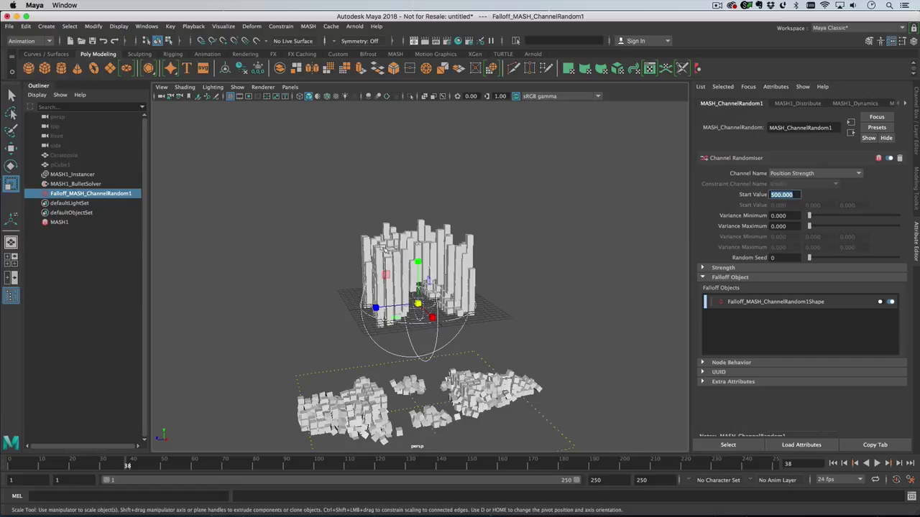
left_click(833, 464)
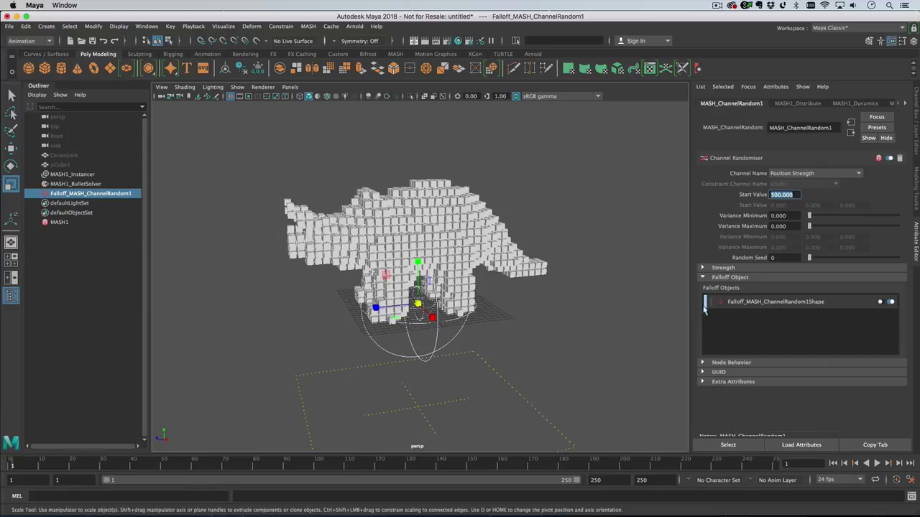
Step: Open the channel randomiser's falloff node and change its shape to Cube
left_click(790, 303)
double_click(789, 305)
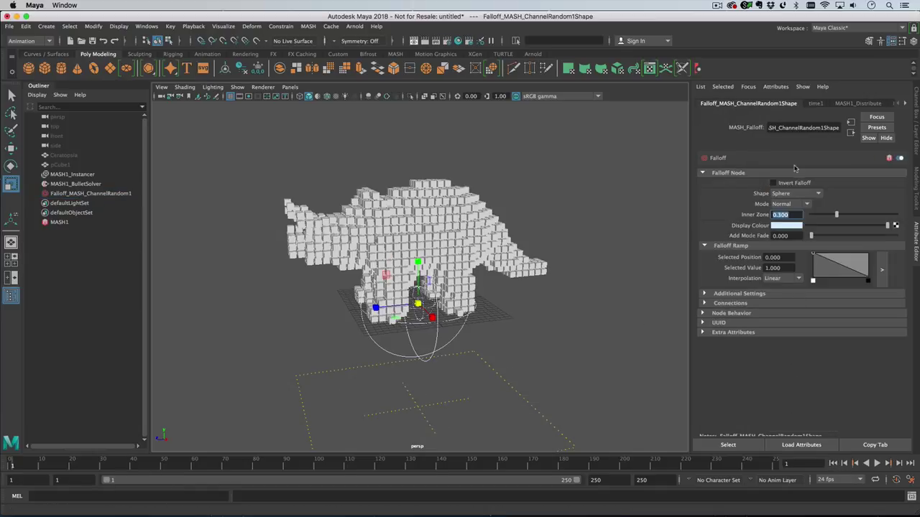
left_click(795, 193)
left_click(796, 213)
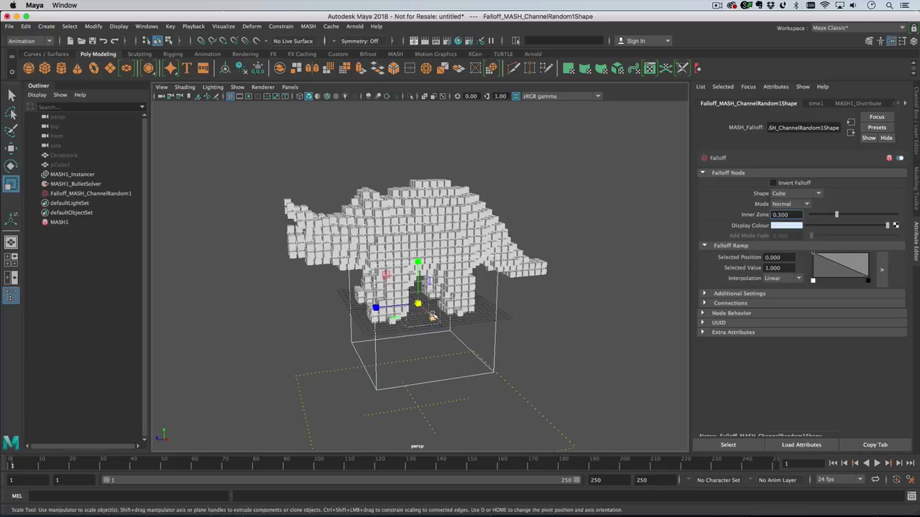
Step: Scale the falloff cube to about 30.5 in X and 25.9 in Y and move it in front of the dinosaur's head
left_click_drag(433, 317, 470, 354)
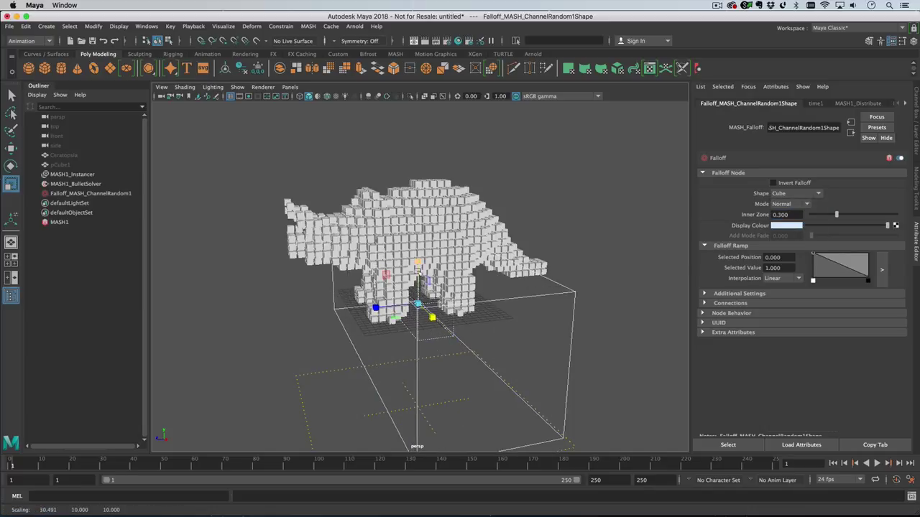
left_click_drag(417, 262, 417, 184)
key("w")
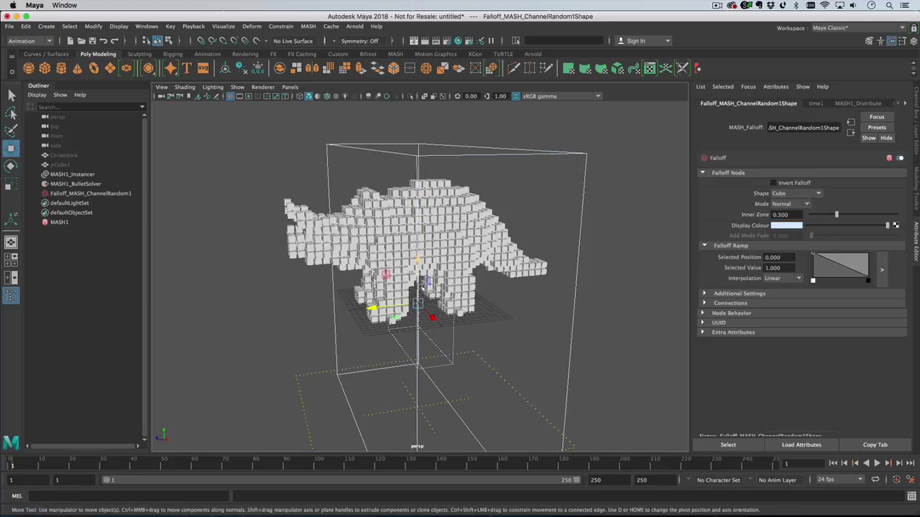
left_click_drag(394, 314, 187, 285)
key("r")
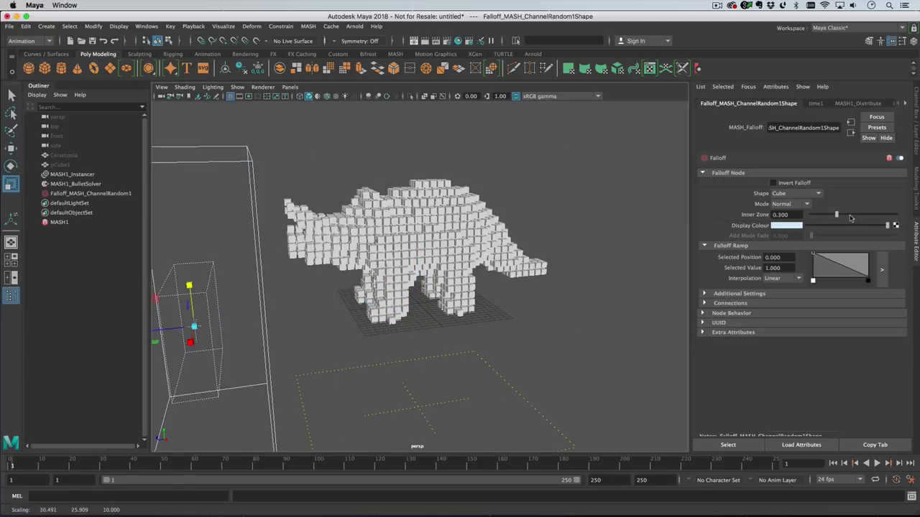
Step: Set the falloff's inner zone to 1 and resize the cube to about 18.8 × 16.0 × 6.2, positioned at about Y 11.3, Z 35.8
left_click_drag(841, 214, 896, 215)
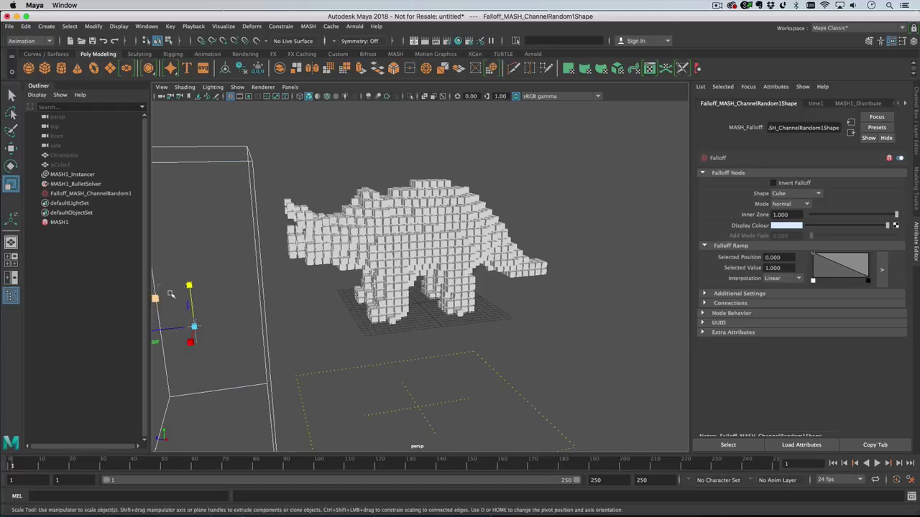
key("w")
left_click_drag(187, 230, 306, 242, "alt")
key("r")
mouse_move(495, 271)
left_mouse_down()
mouse_move(452, 273)
mouse_move(487, 273)
left_mouse_up()
left_click_drag(359, 267, 238, 271, "alt")
key("w")
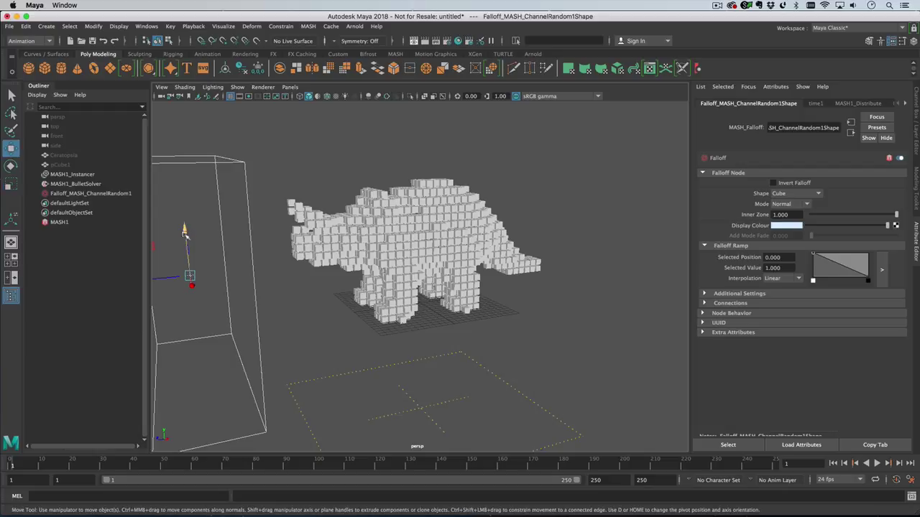
left_click_drag(185, 259, 185, 239)
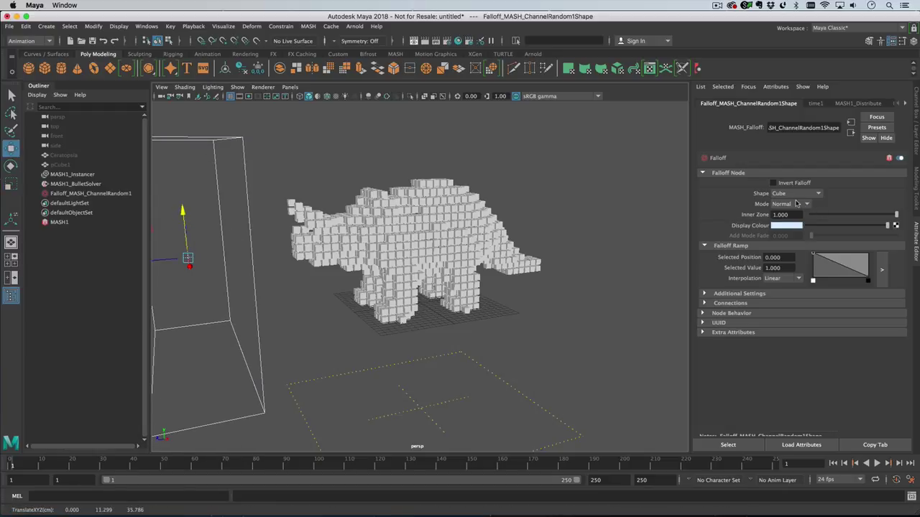
left_click(797, 205)
left_click(796, 224)
left_click(795, 207)
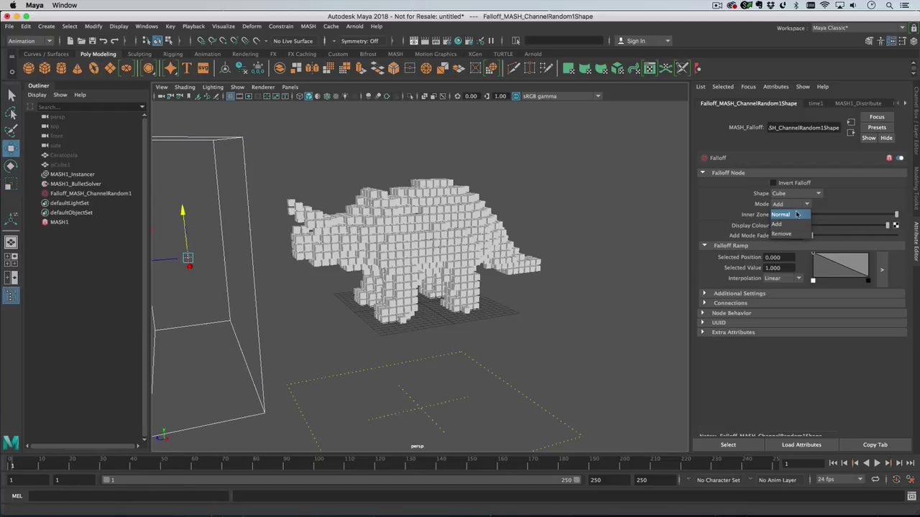
left_click(796, 214)
Step: Select the channel randomiser's falloff object and open its transform attributes
left_click_drag(432, 268, 420, 268, "alt")
right_click_drag(420, 267, 381, 268, "alt")
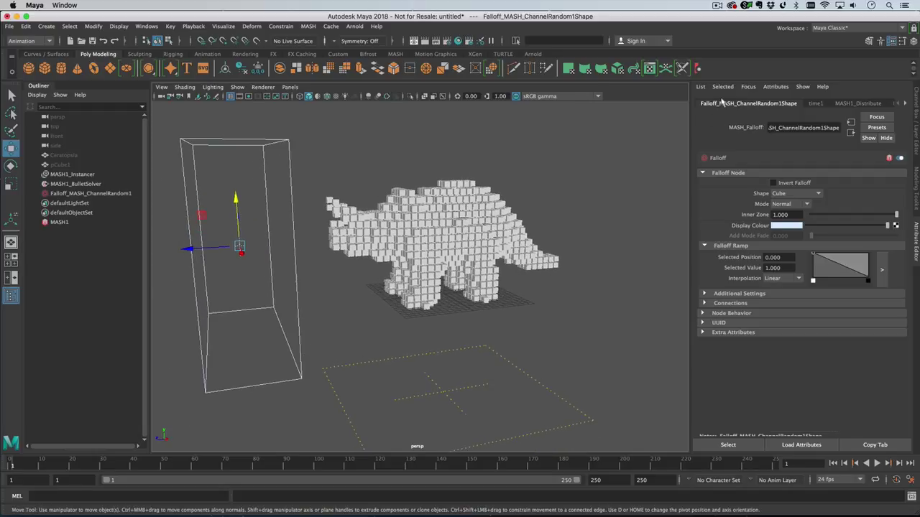
left_click(107, 194)
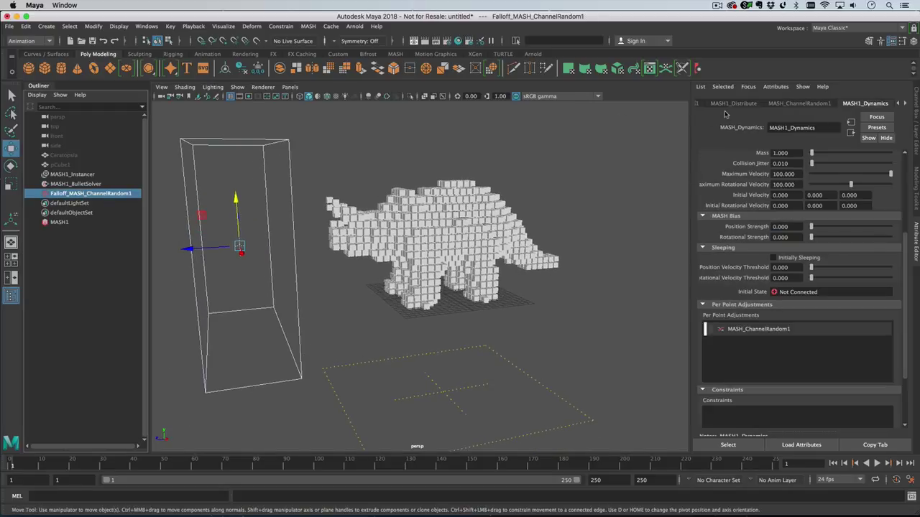
left_click(704, 104)
left_click(696, 107)
left_click(696, 107)
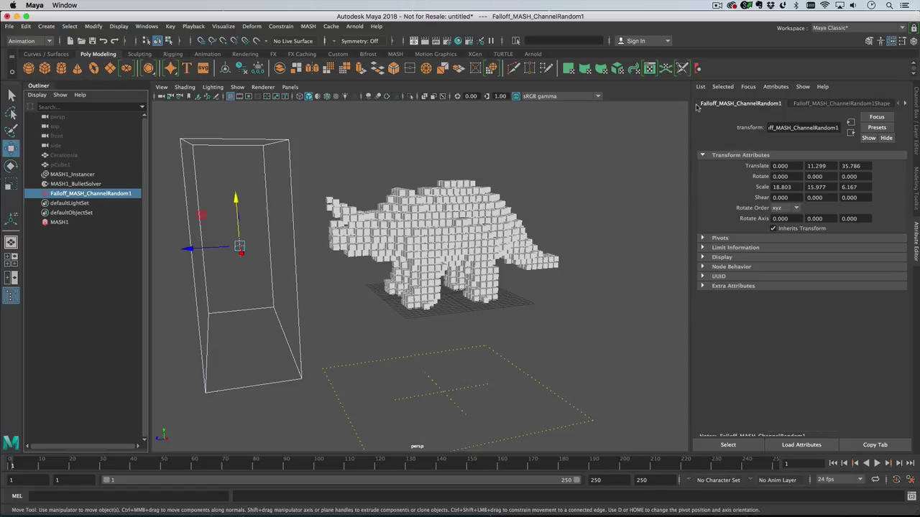
right_click(845, 165)
left_click(868, 180)
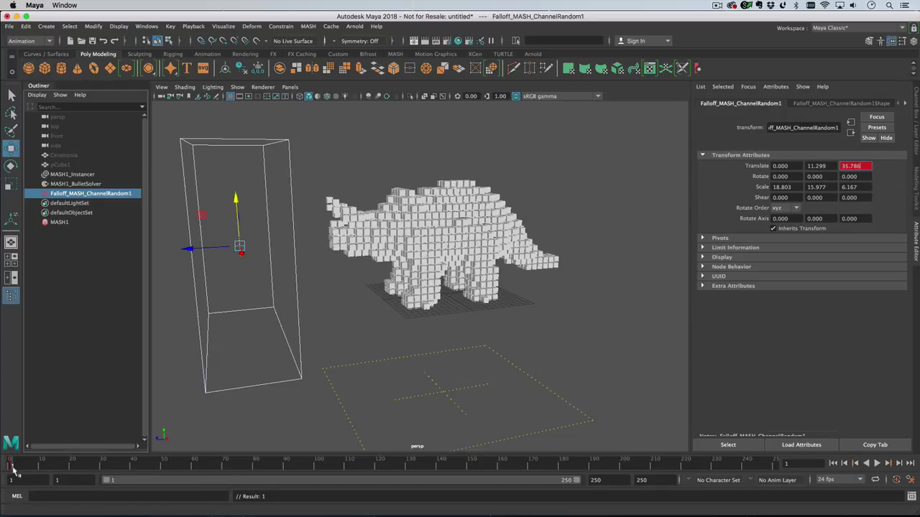
right_click(866, 174)
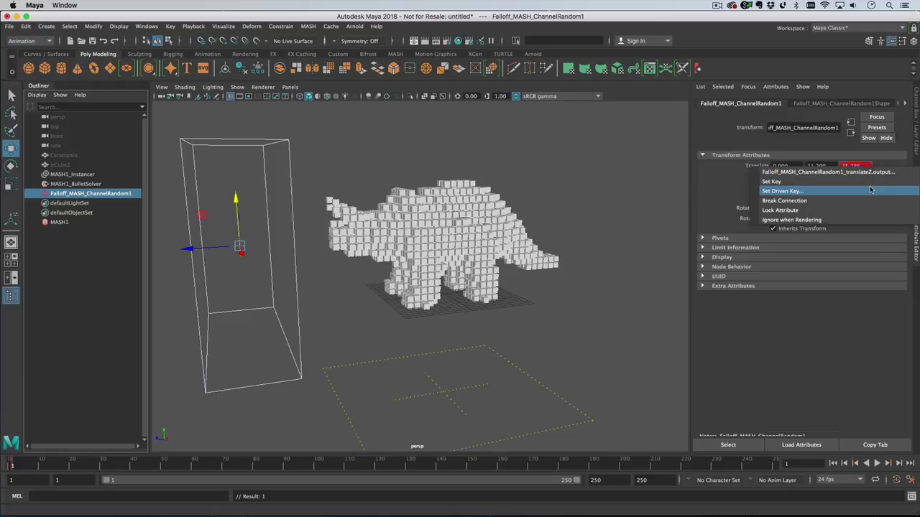
left_click(868, 201)
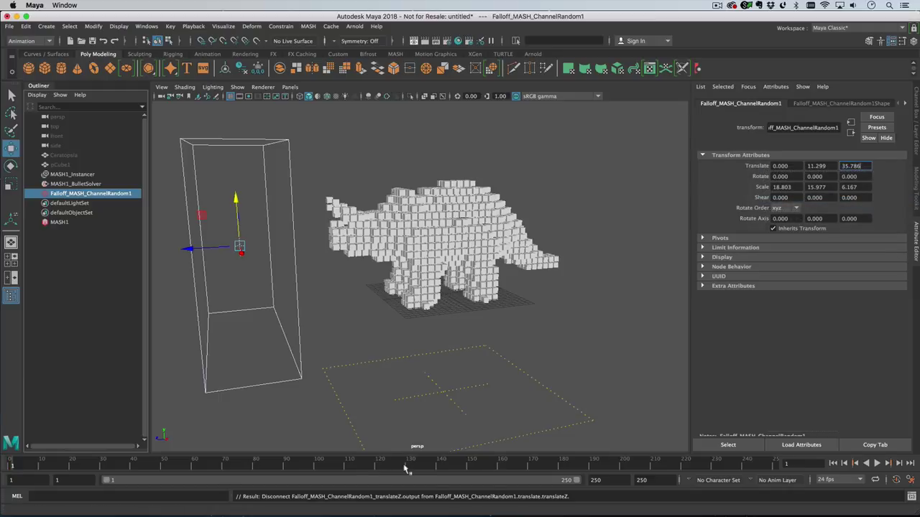
Step: Set a key on the falloff cube's Translate Z at frame 120, keeping the cube in front of the head
left_click(380, 467)
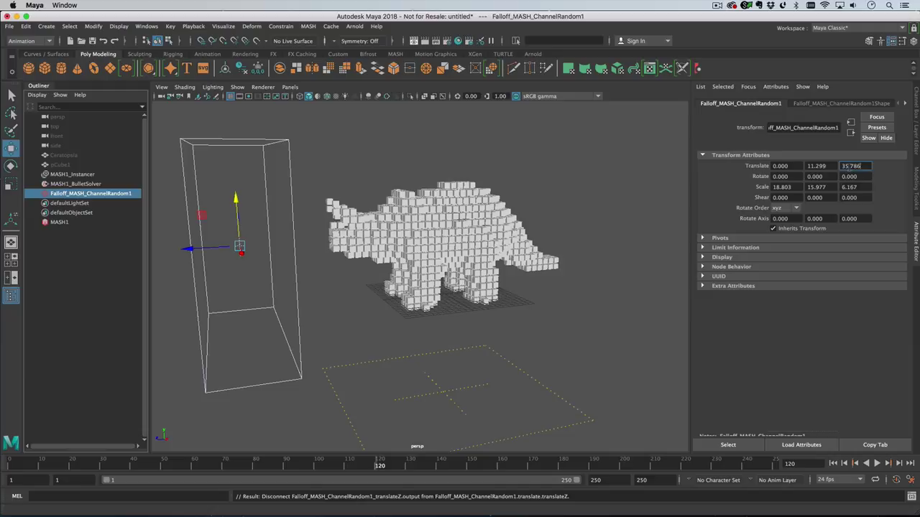
right_click(855, 166)
left_click(873, 179)
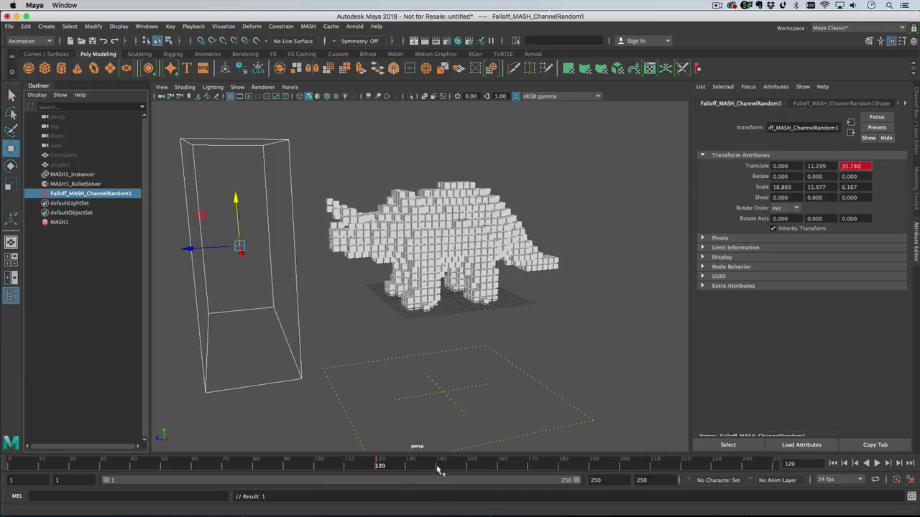
Step: Key the falloff cube's Translate Z at -35.214 on frame 160, behind the tail, and play the simulation from the start
left_click(502, 467)
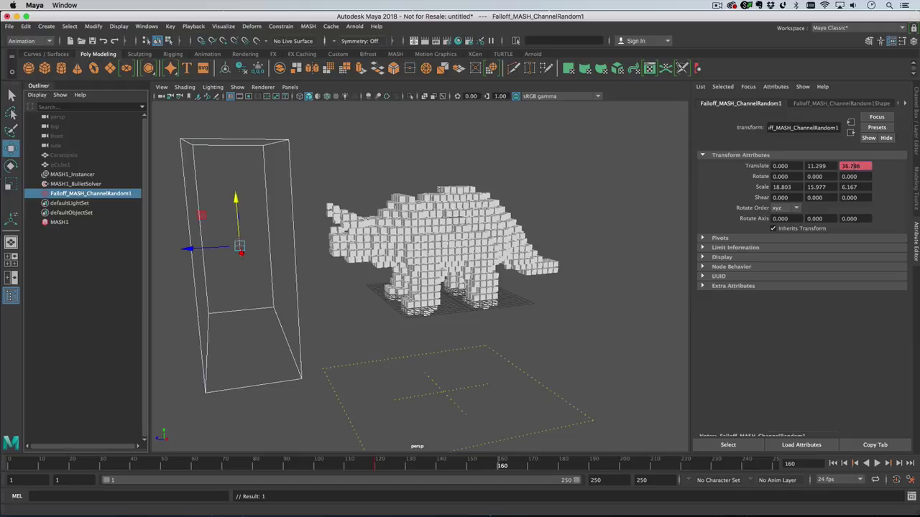
middle_click_drag(853, 166, 610, 255, "ctrl")
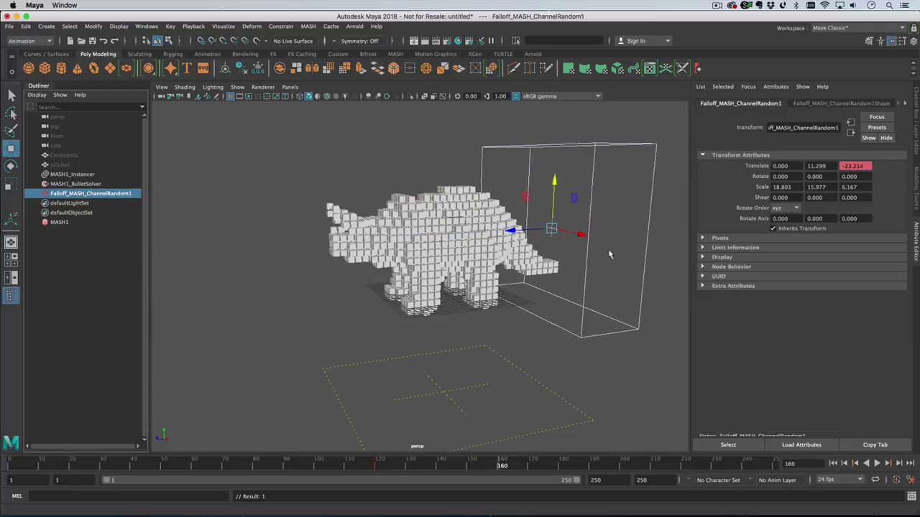
left_click_drag(610, 254, 546, 249, "alt")
middle_click_drag(854, 165, 812, 173, "ctrl")
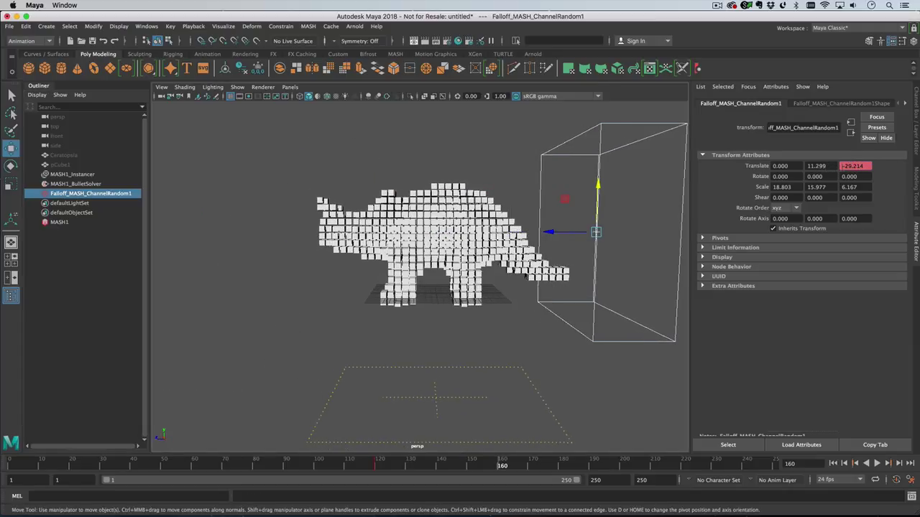
mouse_move(661, 208)
left_mouse_down("alt")
mouse_move(567, 208)
mouse_move(647, 209)
left_mouse_up("alt")
middle_click_drag(849, 167, 820, 170, "ctrl")
right_click(854, 166)
left_click(858, 181)
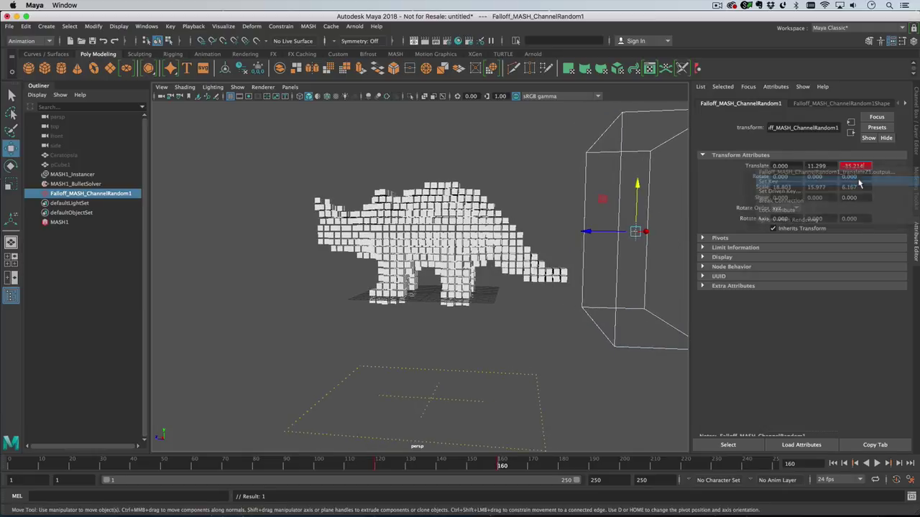
left_click(833, 464)
left_click(877, 463)
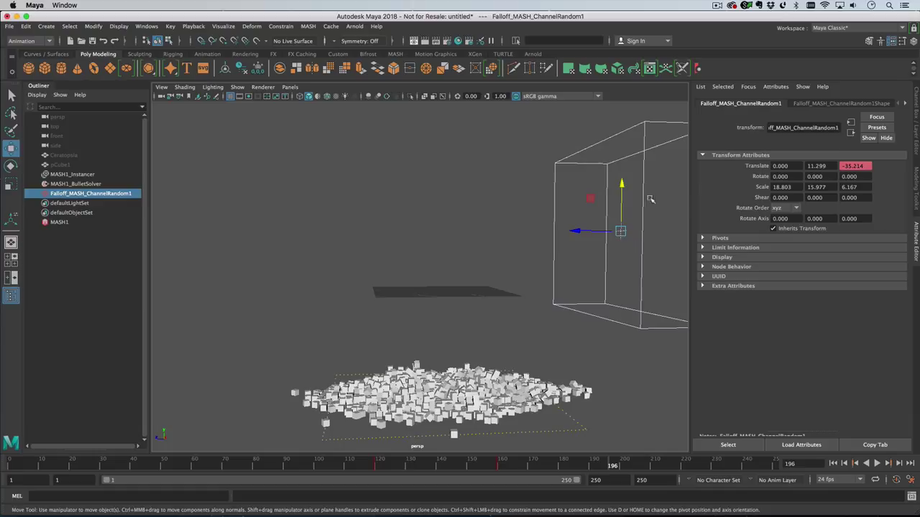
Step: Change the falloff's mode to Add and replay the simulation from the first frame
left_click(848, 103)
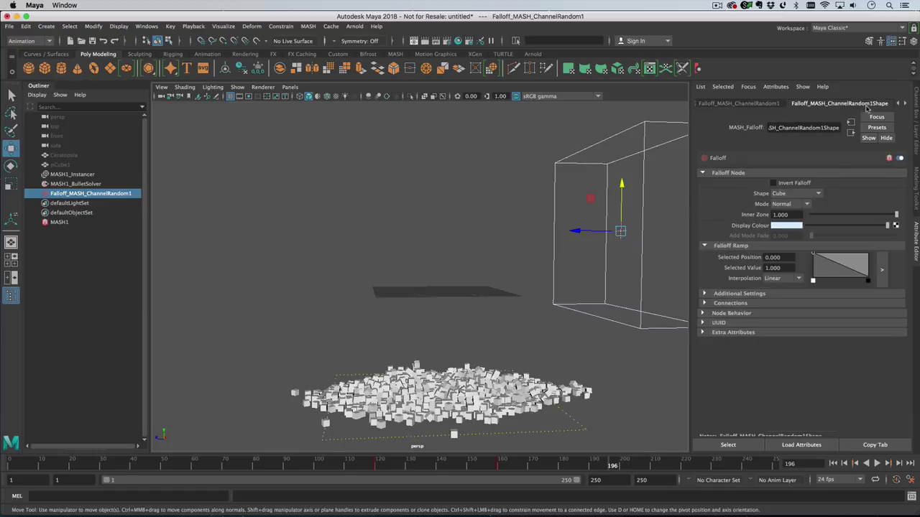
left_click(806, 204)
left_click(787, 214)
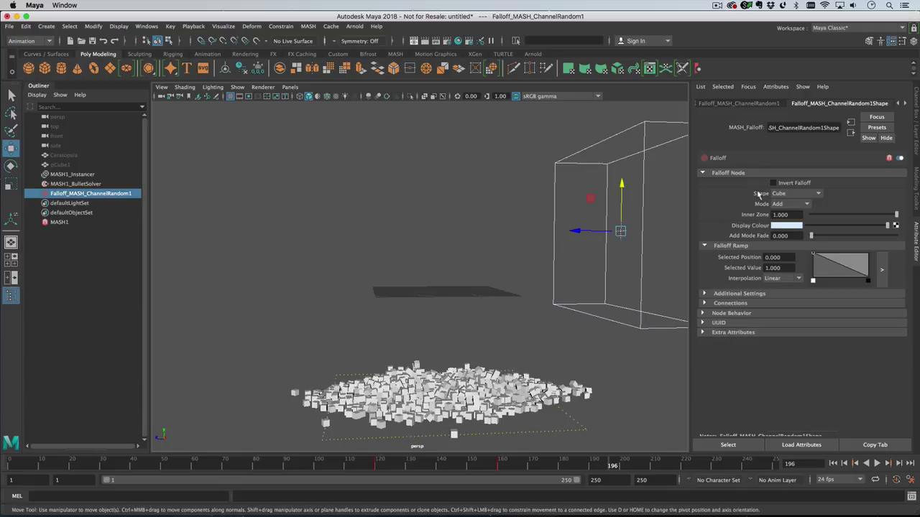
left_click(834, 464)
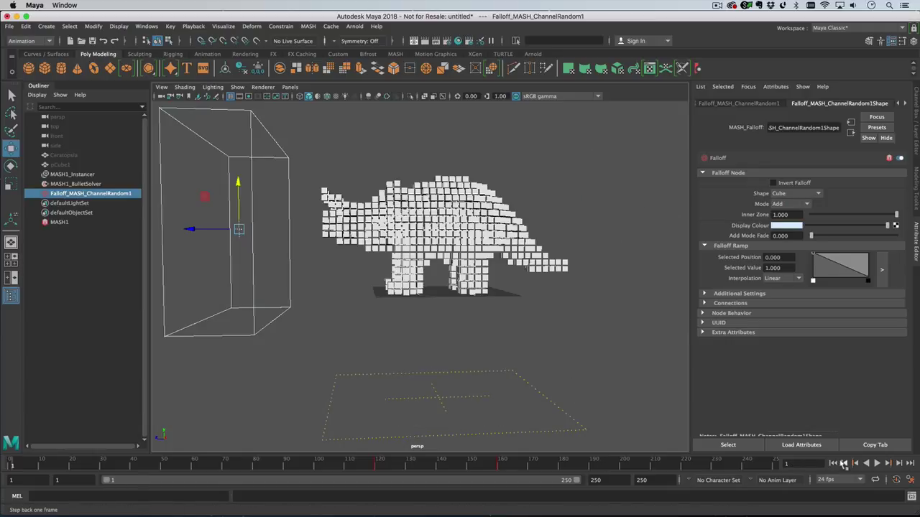
left_click(876, 464)
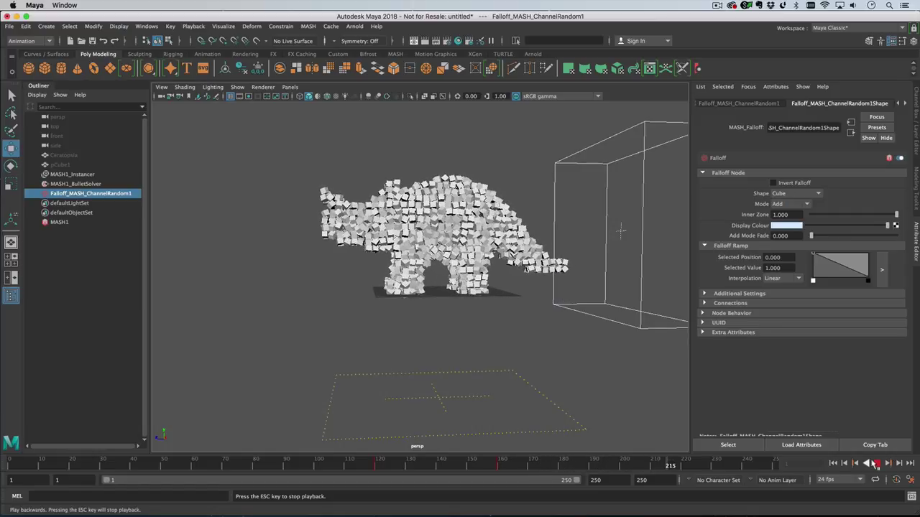
left_click(874, 463)
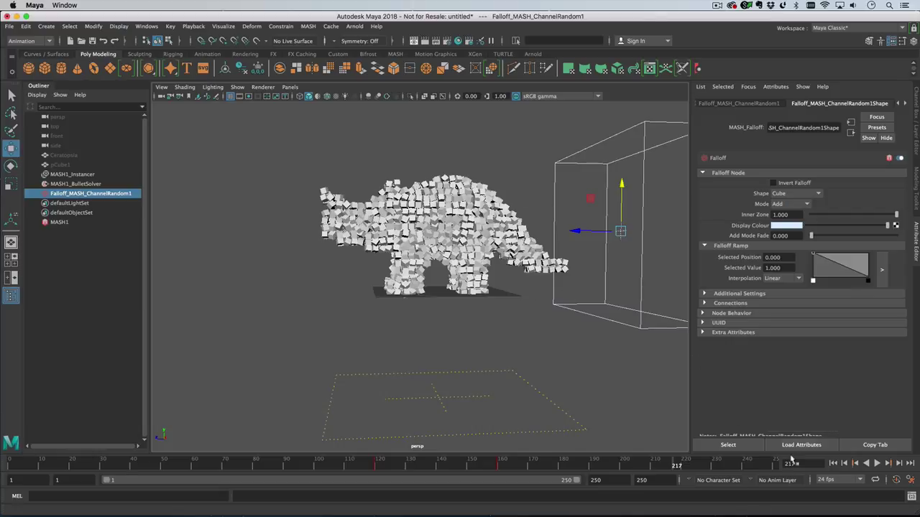
Step: Return to frame 1 and set the MASH1 dynamics' maximum velocity and maximum rotational velocity to 300
left_click(833, 464)
left_click(79, 222)
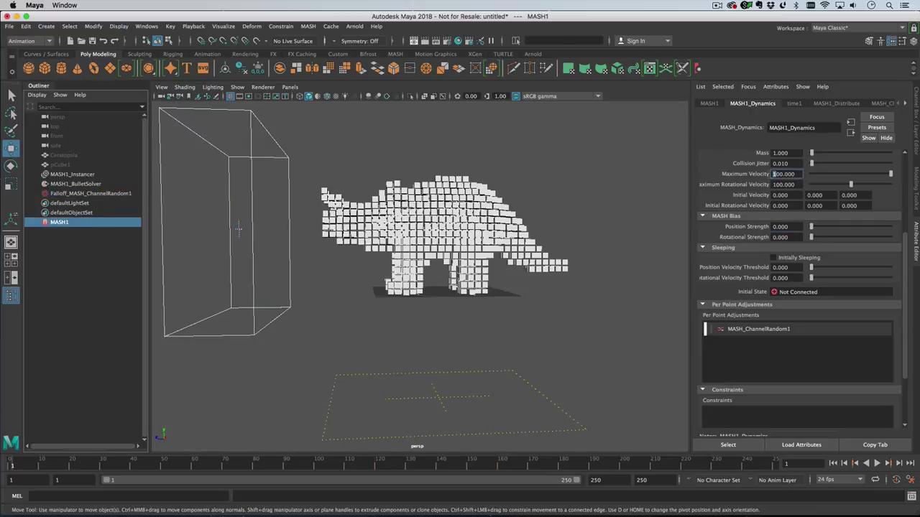
key("Return")
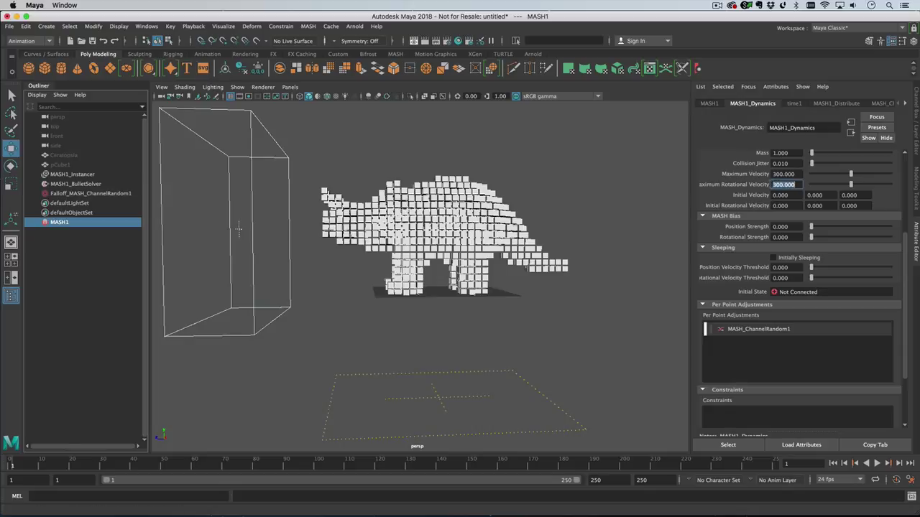
Step: Add a second channel randomiser for Rotation Strength with start value 500 and connect the existing falloff object to it
right_click(770, 351)
left_click(782, 353)
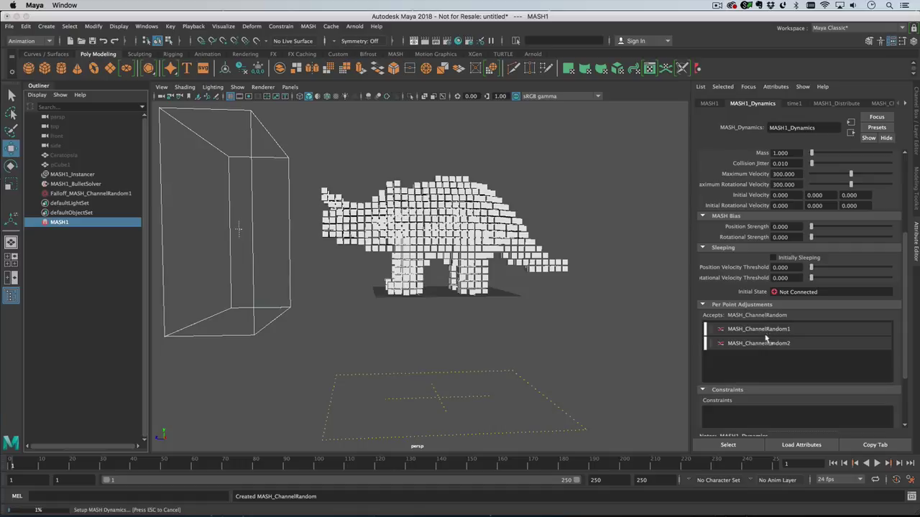
left_click(793, 174)
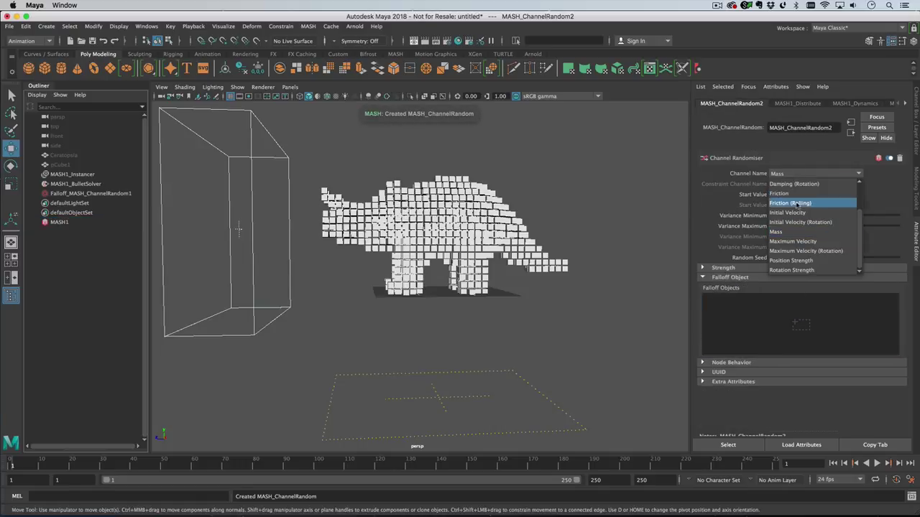
left_click(791, 270)
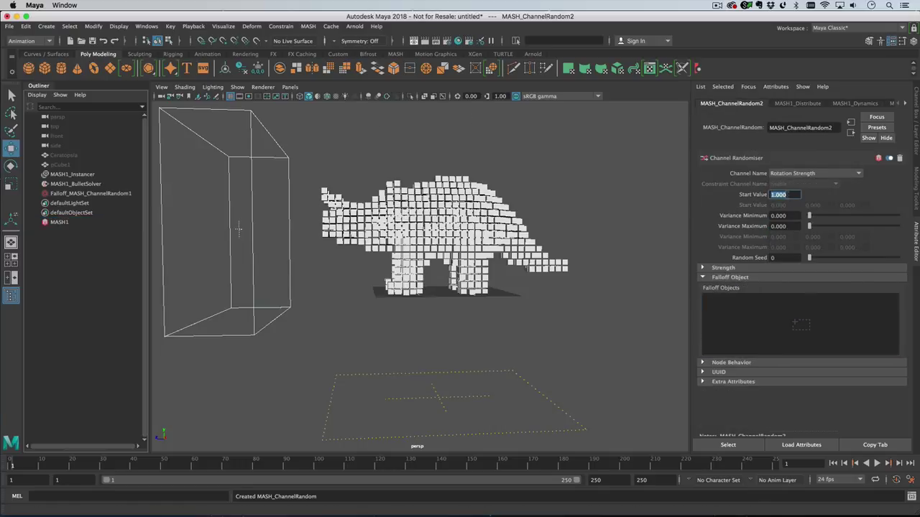
type("500")
key("Return")
left_click_drag(76, 196, 786, 333)
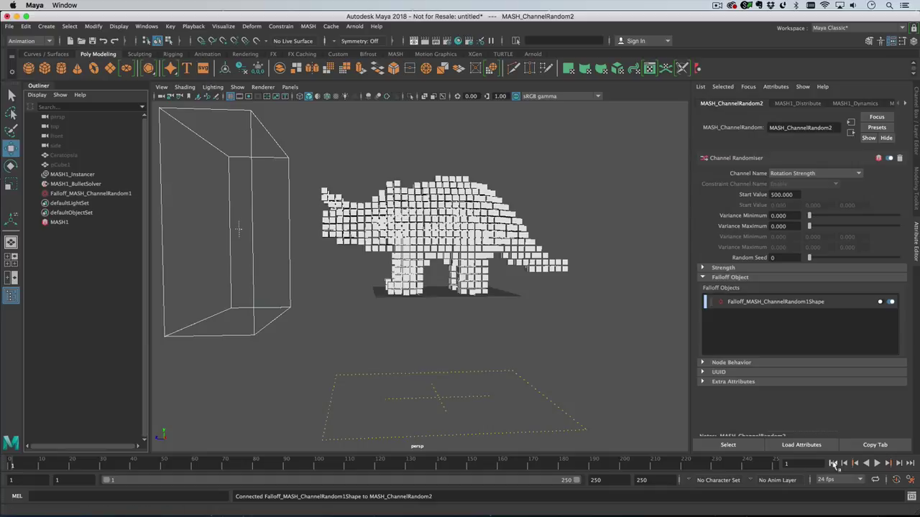
Step: Play the simulation past frame 200 and examine up close how the cubes realign into the dinosaur
left_click(877, 464)
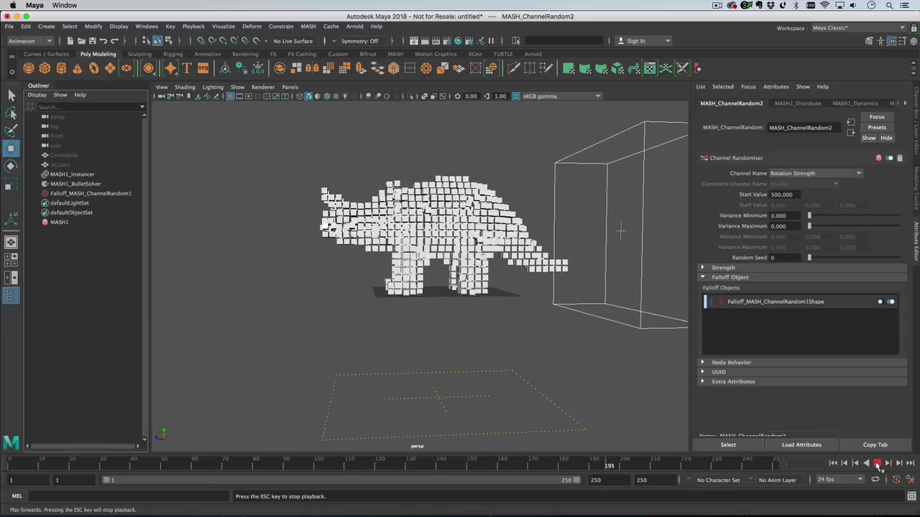
left_click(876, 464)
scroll(647, 225, "up", 3)
left_click_drag(574, 224, 638, 255, "alt")
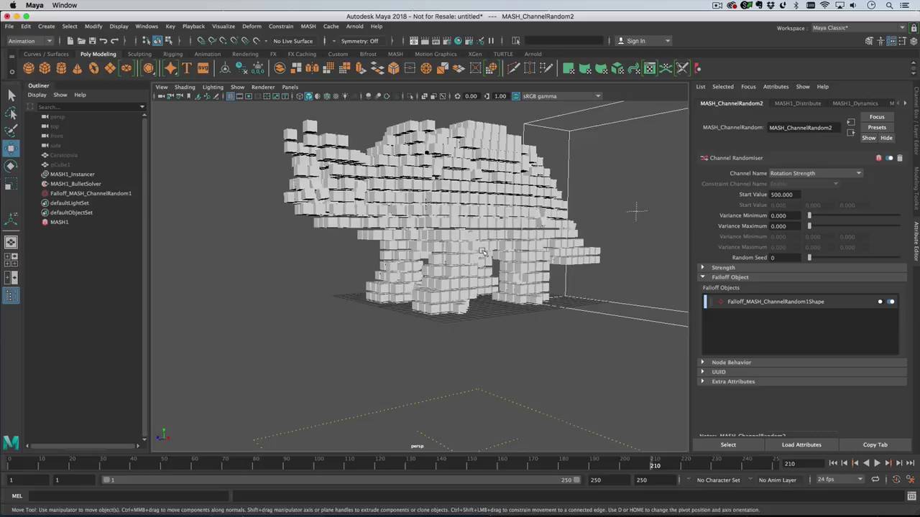
middle_click_drag(636, 211, 635, 242, "alt")
right_click_drag(460, 228, 542, 227, "alt")
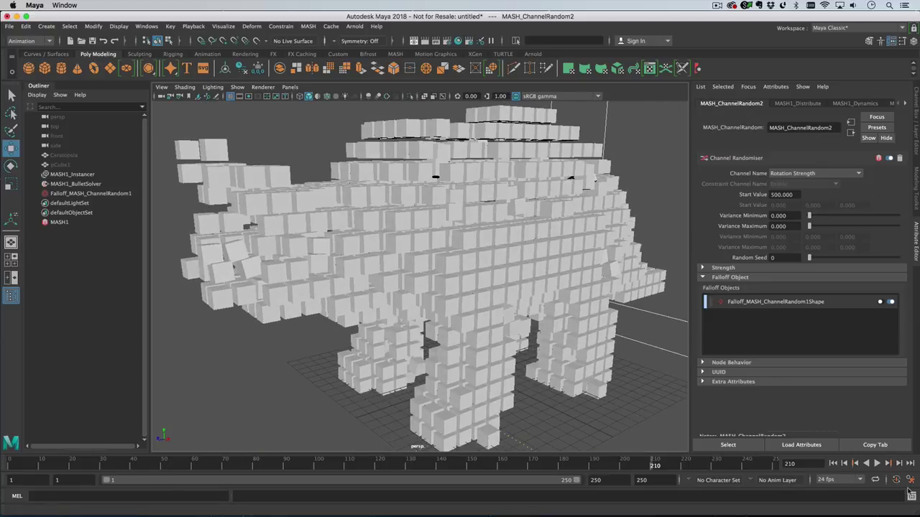
left_click(877, 463)
left_click(877, 464)
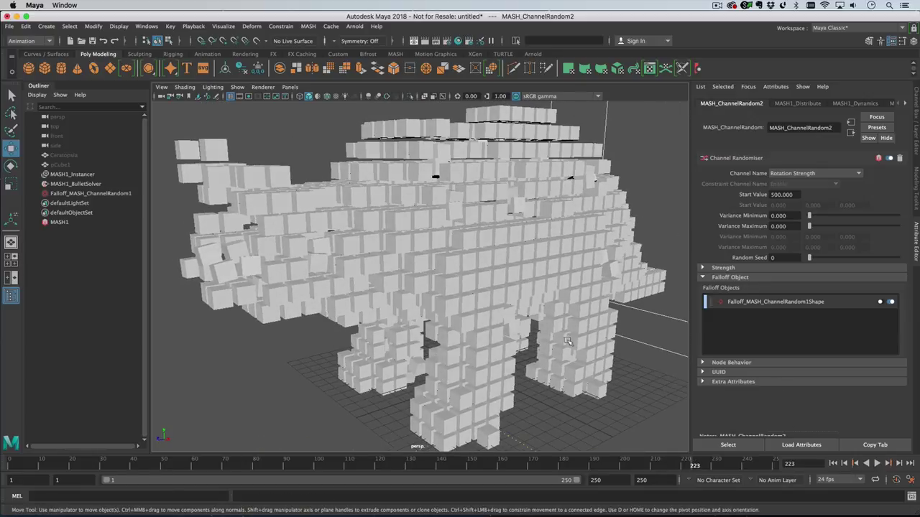
scroll(304, 268, "down", 4)
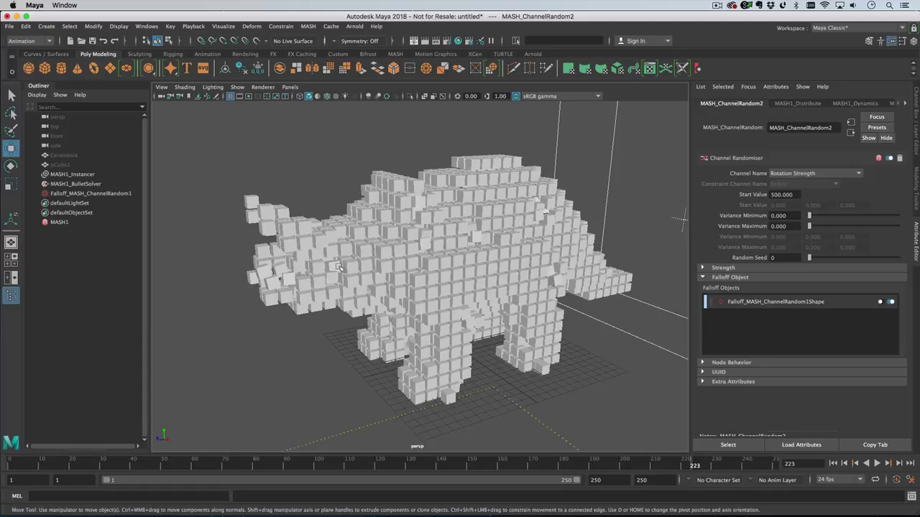
left_click_drag(458, 298, 653, 247, "alt")
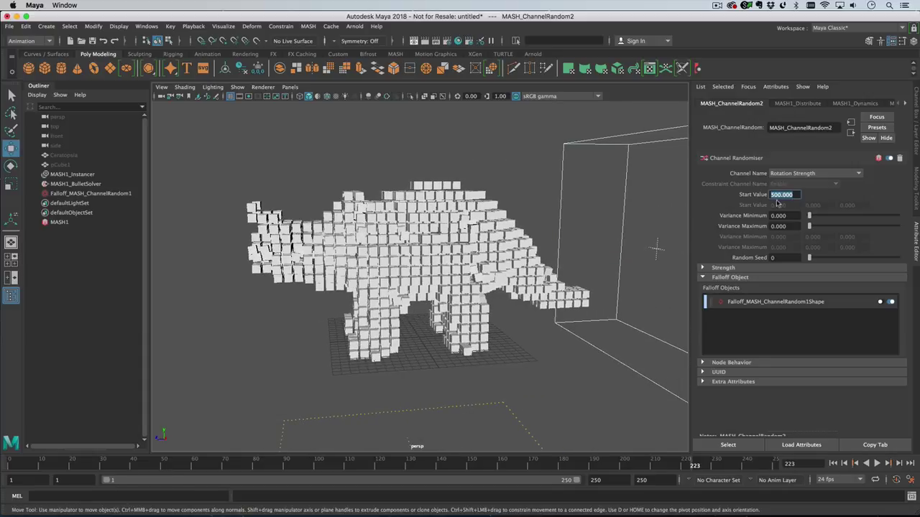
Step: Set the start value of both the Rotation Strength and Position Strength randomisers to 250
left_click_drag(476, 279, 528, 253, "alt")
right_click_drag(527, 253, 513, 249, "alt")
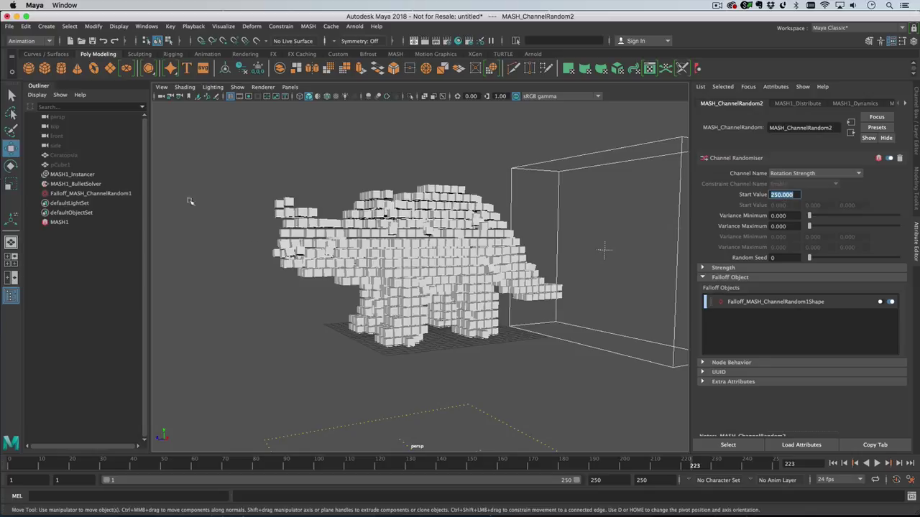
left_click(137, 222)
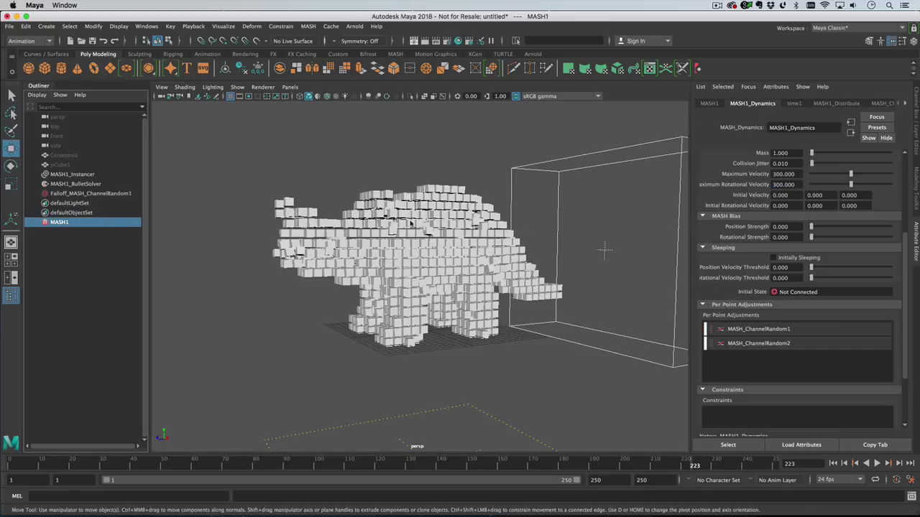
left_click(776, 331)
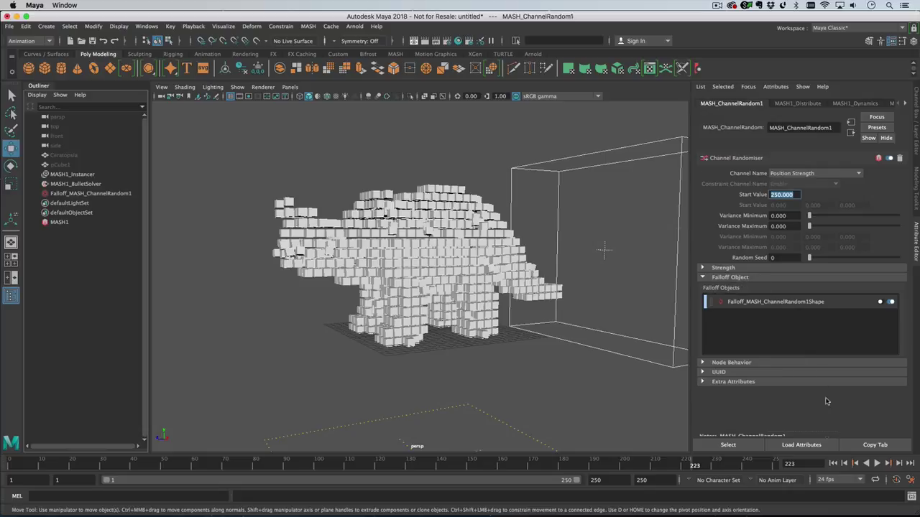
Step: Return to frame 1 and set the channel randomiser falloff's Add Mode Fade to 0.05
left_click(833, 463)
right_click_drag(568, 370, 543, 363, "alt")
left_click_drag(543, 363, 527, 366, "alt")
left_click(60, 223)
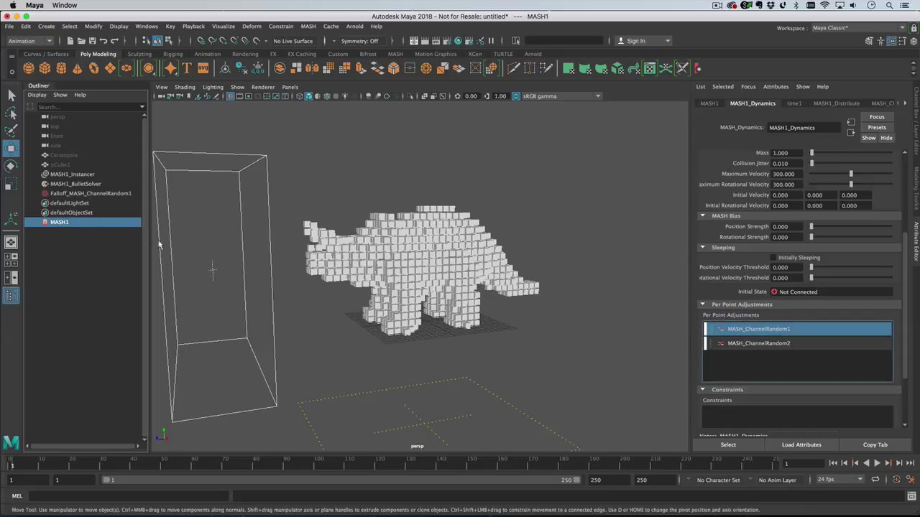
left_click(95, 195)
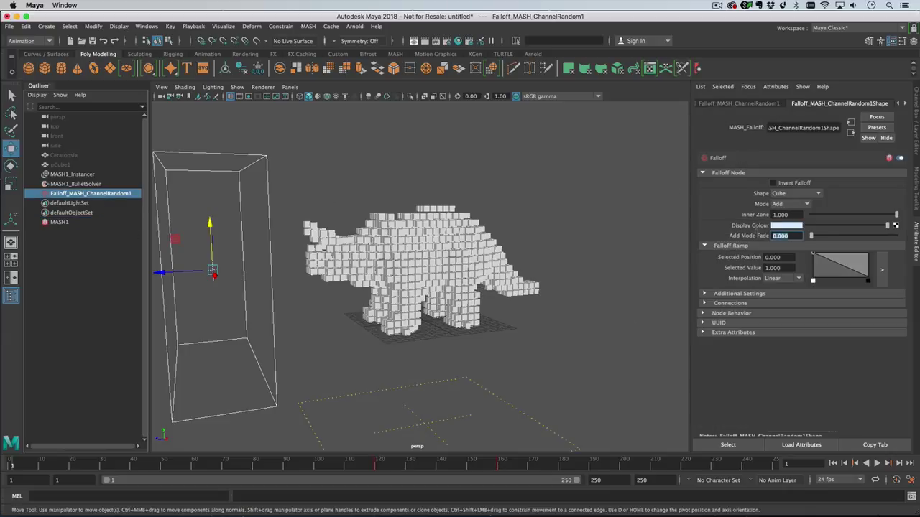
type("0.05")
key("Return")
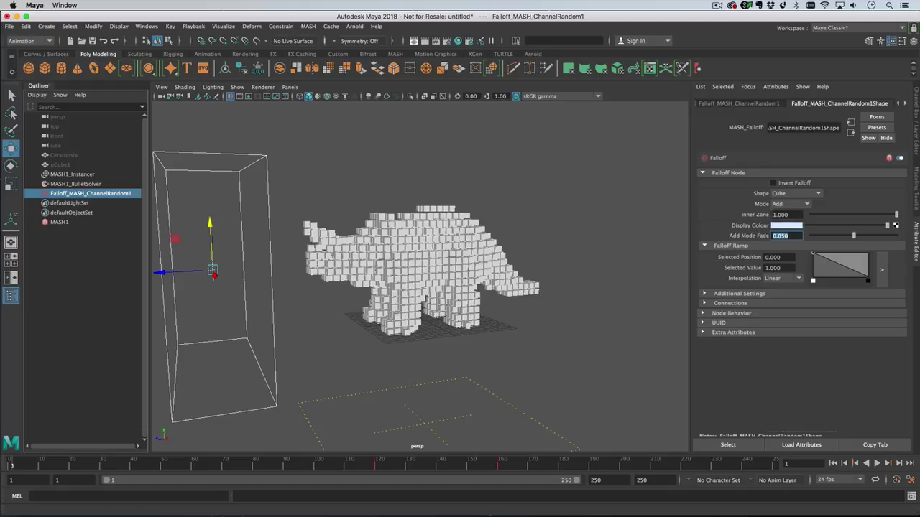
Step: Play the simulation past frame 190 and examine from several angles how the cubes respond to the fading falloff
left_click(877, 464)
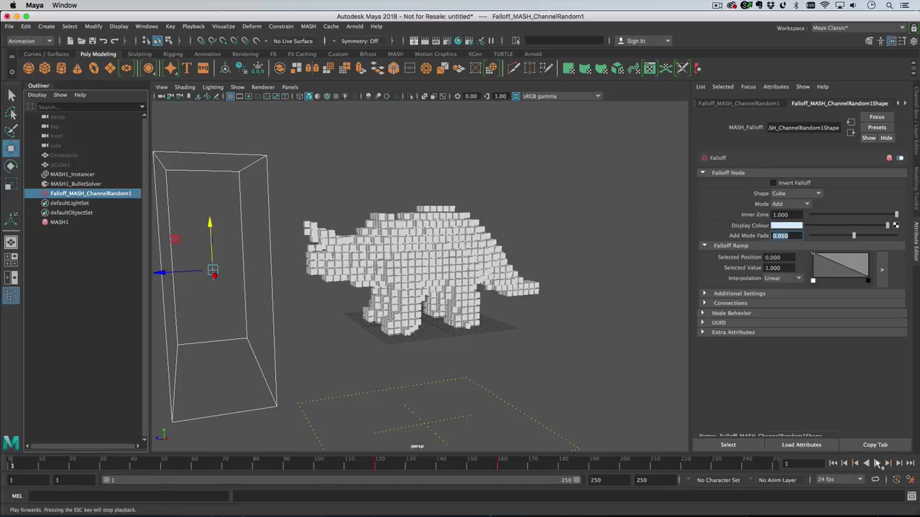
left_click_drag(495, 288, 522, 332, "alt")
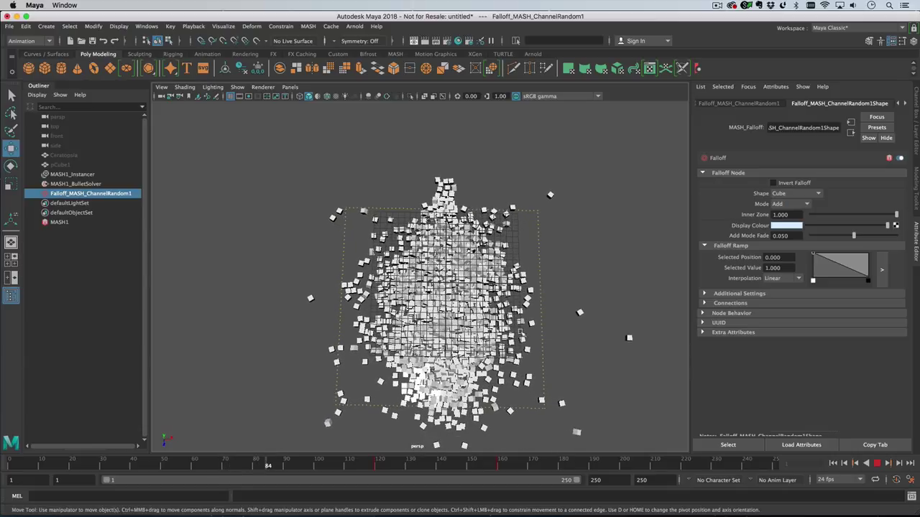
middle_click_drag(521, 330, 508, 289, "alt")
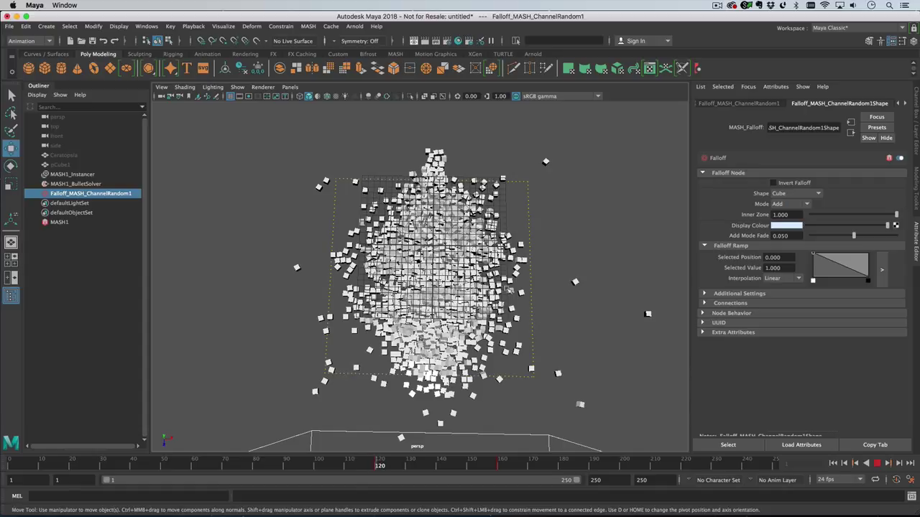
mouse_move(508, 291)
left_mouse_down("alt")
mouse_move(507, 343)
mouse_move(498, 295)
mouse_move(514, 283)
left_mouse_up("alt")
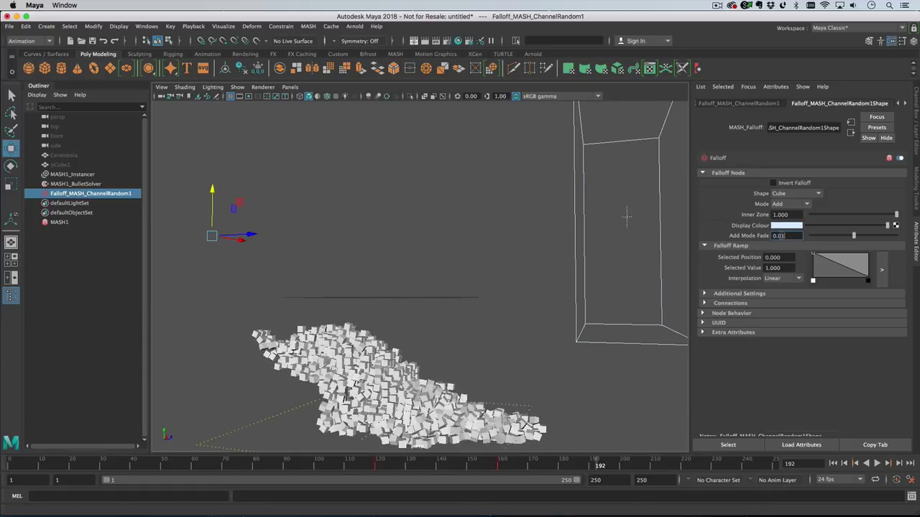
Step: Return to the first frame and set the falloff's Add Mode Fade to 0.02
left_click(834, 464)
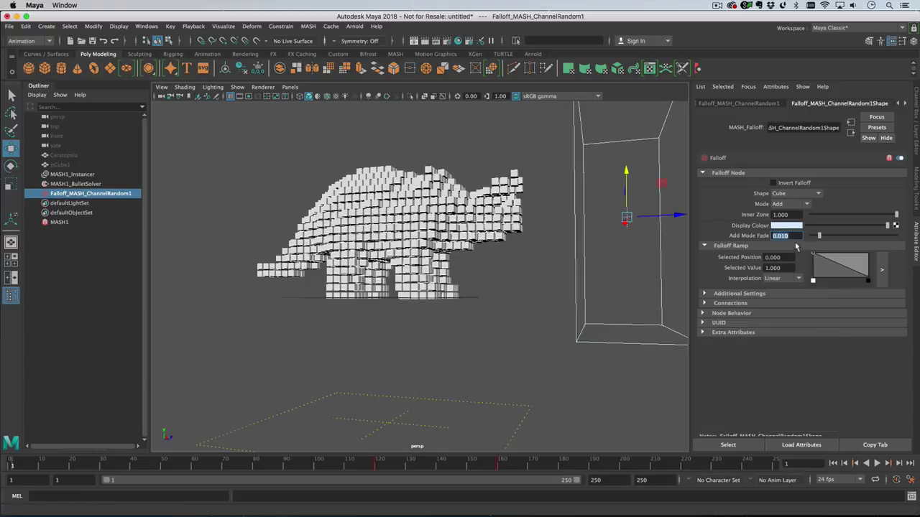
left_click(792, 236)
type("0.02")
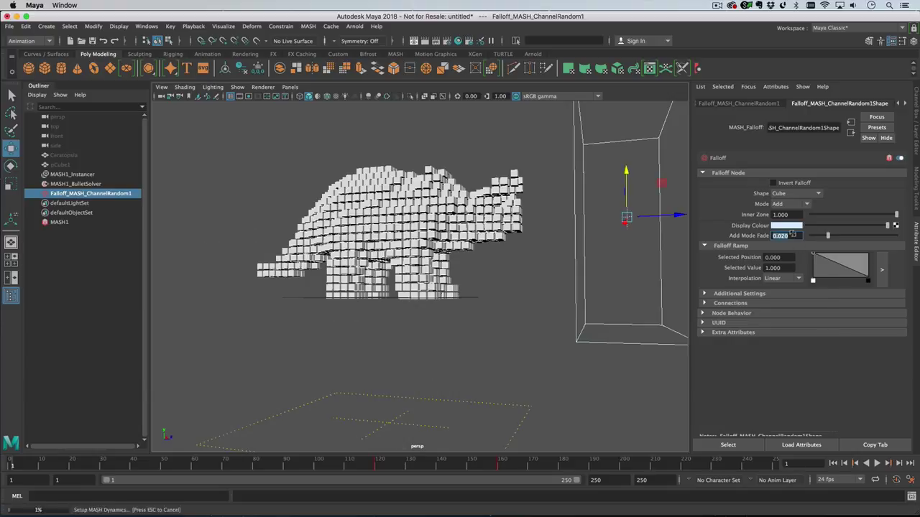
key("Return")
Step: Play the simulation through the whole frame range, examine how the cubes rise and collapse again, and stop playback
left_click(876, 463)
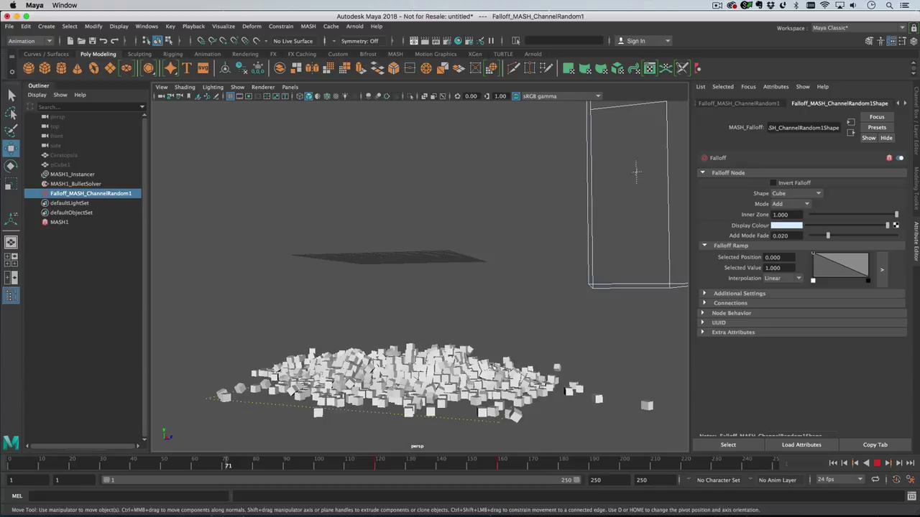
middle_click_drag(452, 308, 470, 353, "alt")
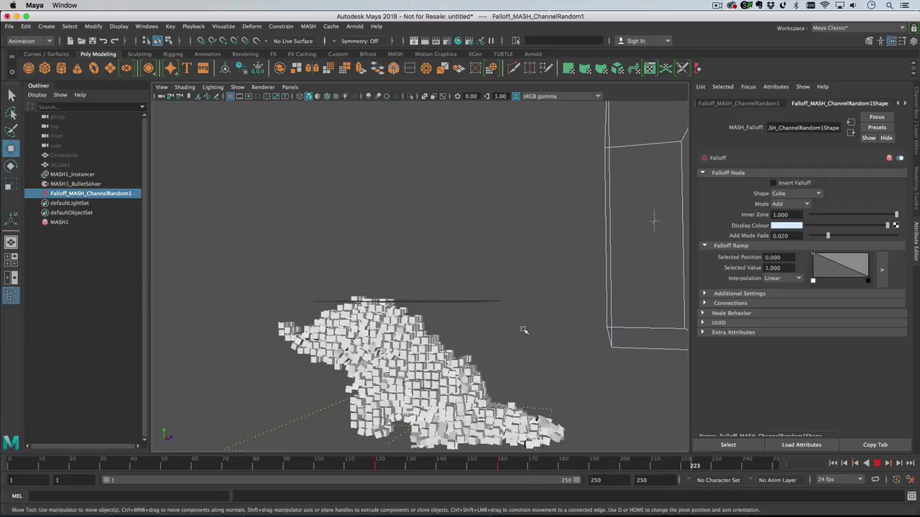
left_click_drag(523, 330, 530, 363, "alt")
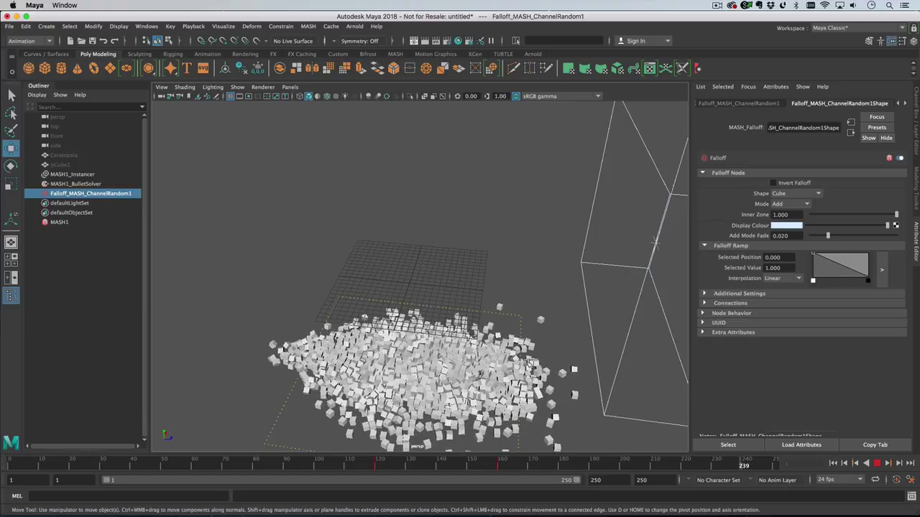
key("alt+v")
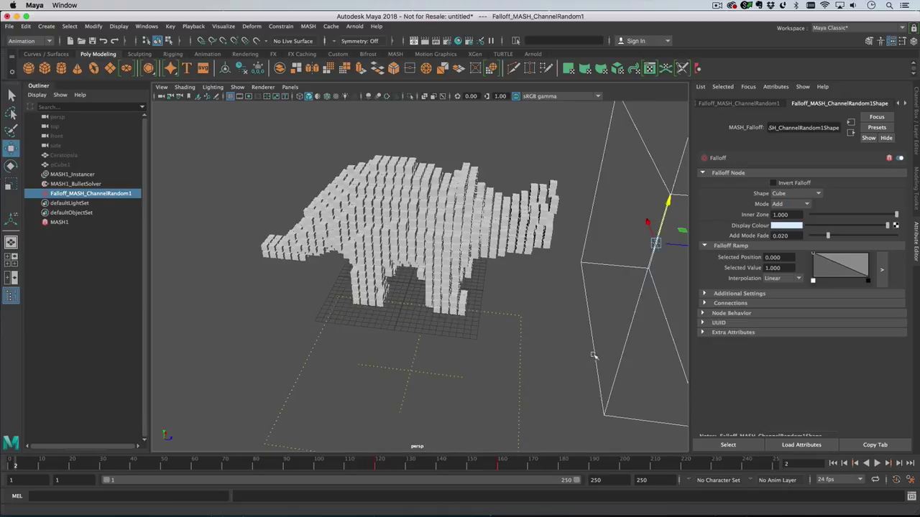
Step: Go to frame 163 and inspect the cube dinosaur and the falloff box from different angles
left_click_drag(594, 355, 511, 468, "alt")
left_click_drag(524, 308, 652, 128, "alt")
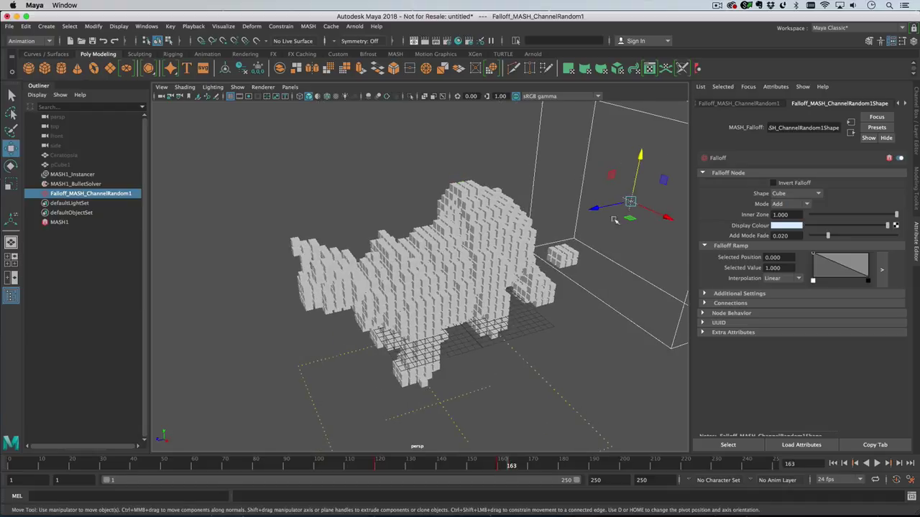
left_click_drag(614, 220, 608, 143, "alt")
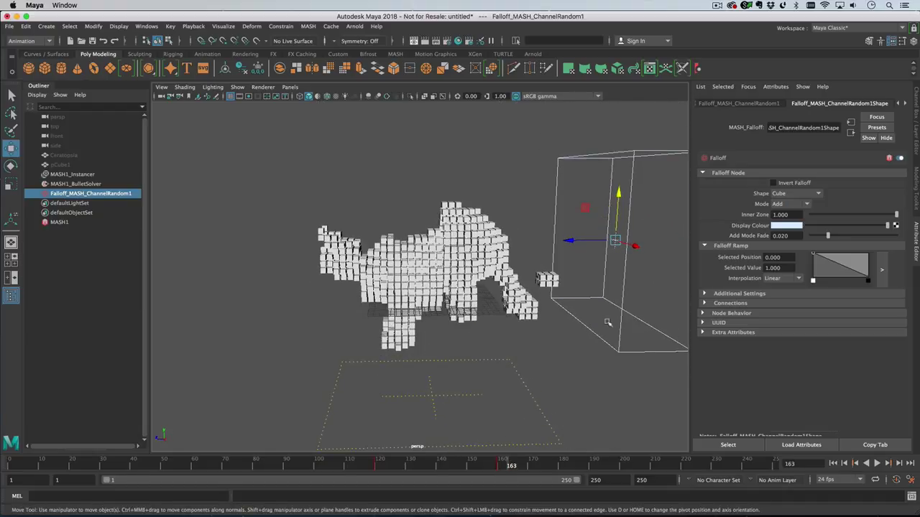
left_click_drag(607, 323, 588, 330, "alt")
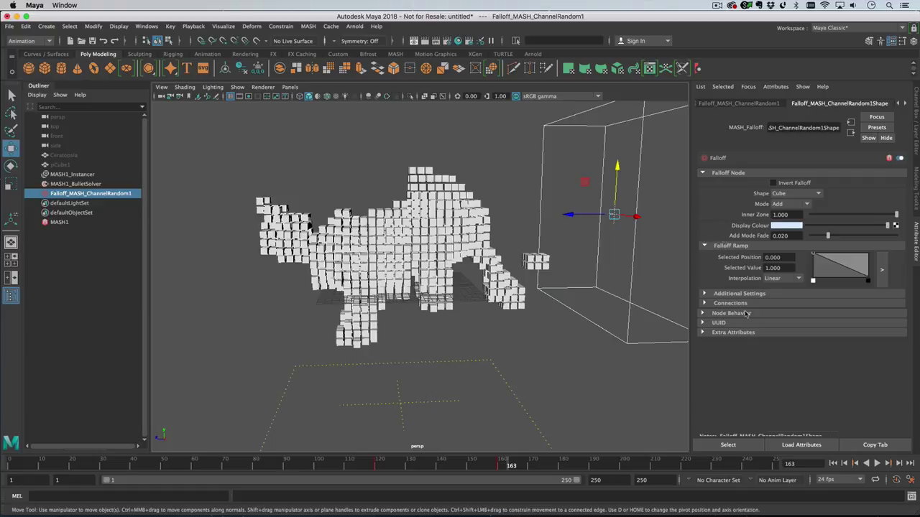
Step: Open the first channel randomiser of the MASH1 dynamics and review its available channel names, keeping Position Strength
left_click(60, 222)
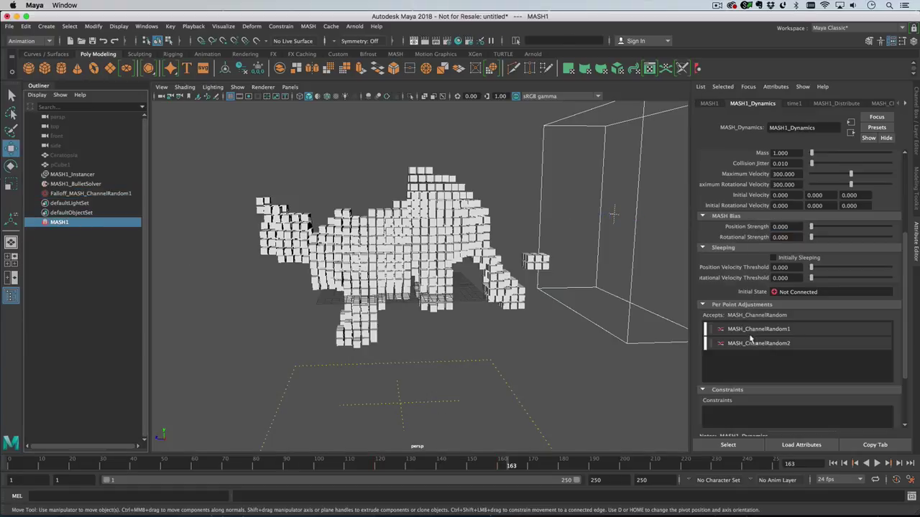
left_click(752, 332)
double_click(752, 331)
left_click(791, 175)
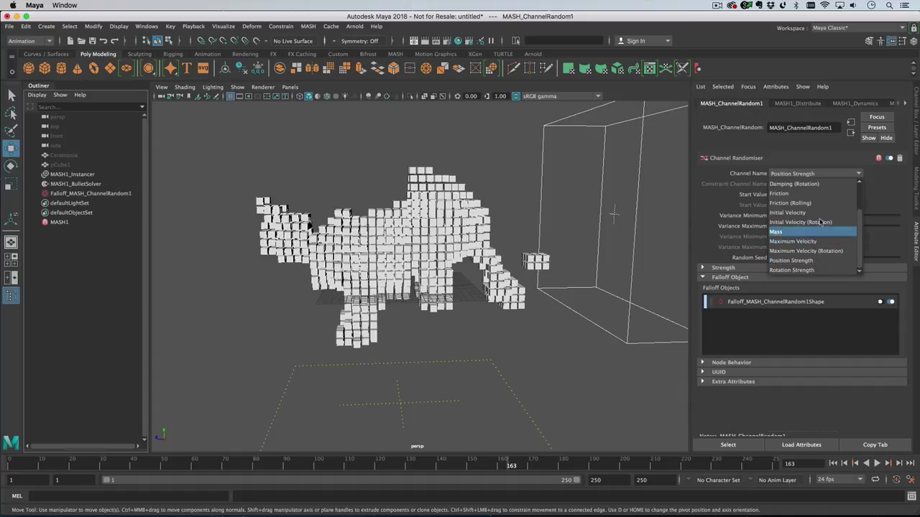
left_click(715, 191)
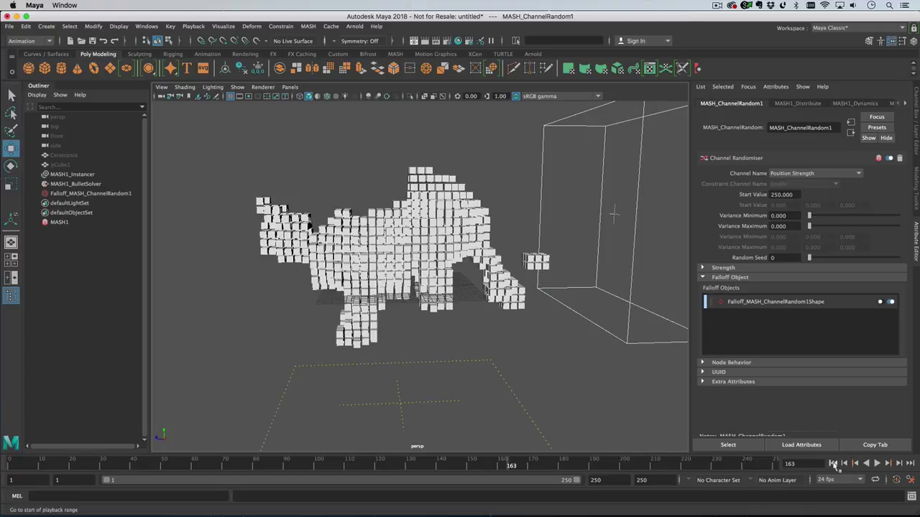